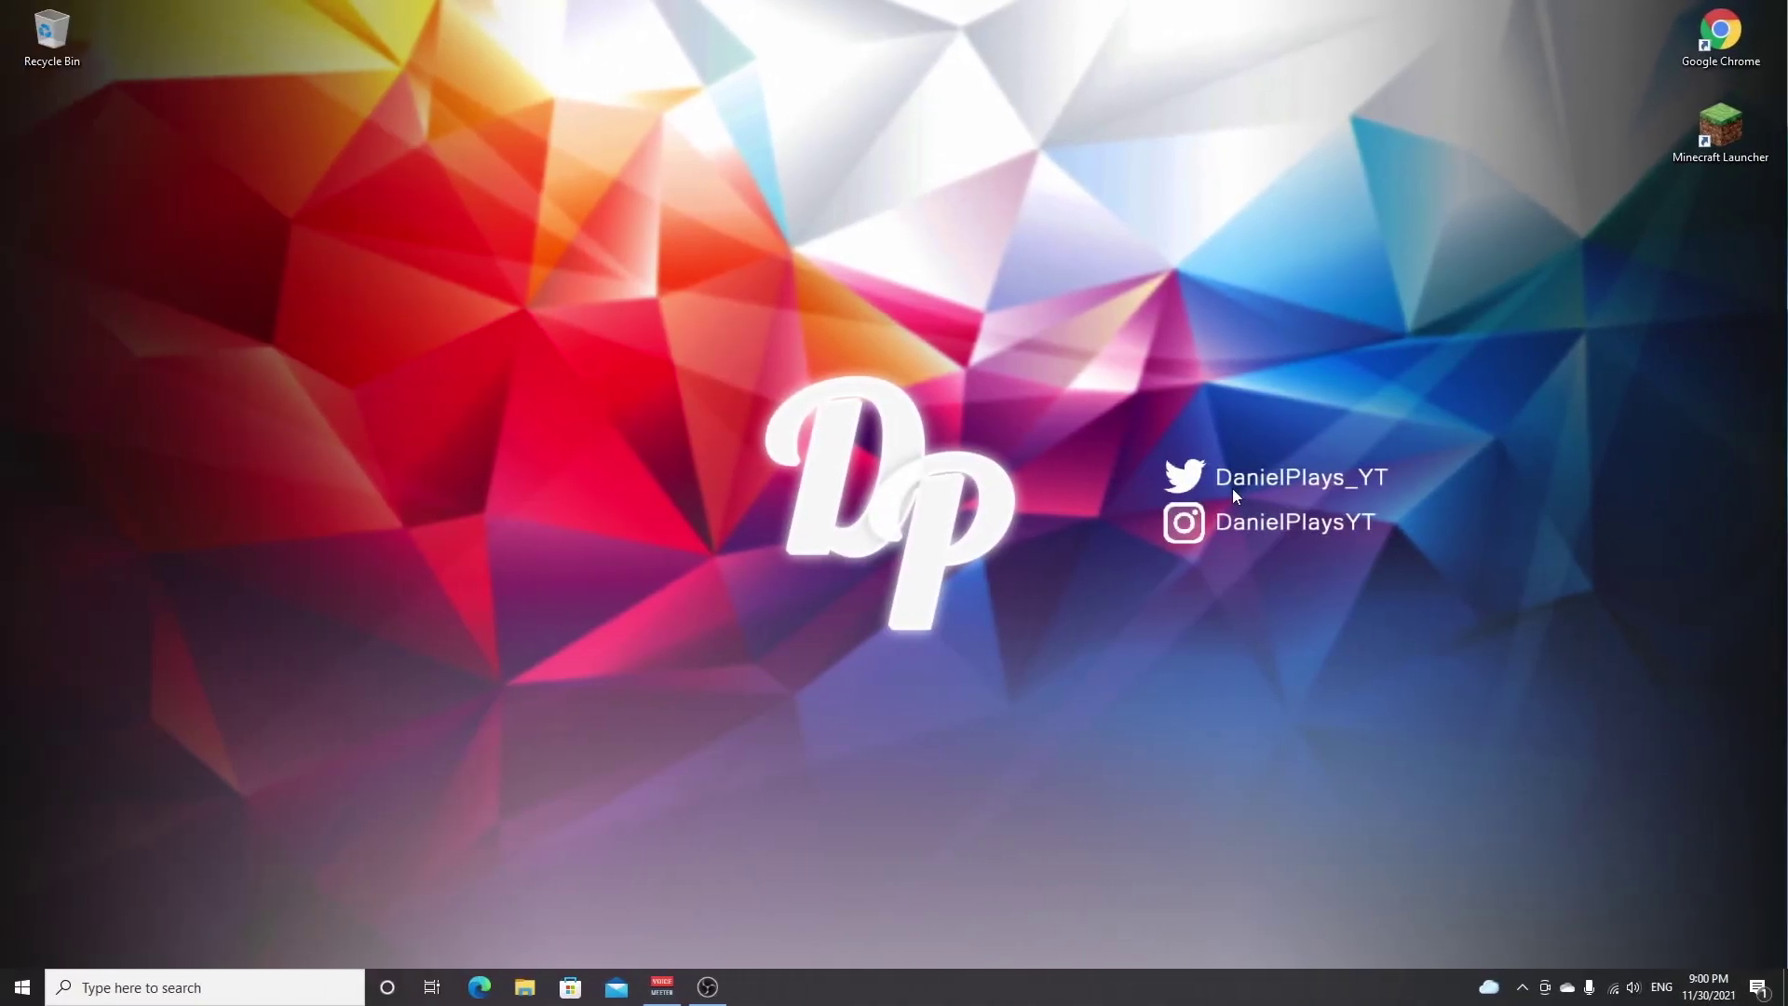
# Step: Start the latest release of Minecraft 1.18 through the Minecraft Launcher, then quit the game from its title screen
pyautogui.doubleClick(1720, 128)
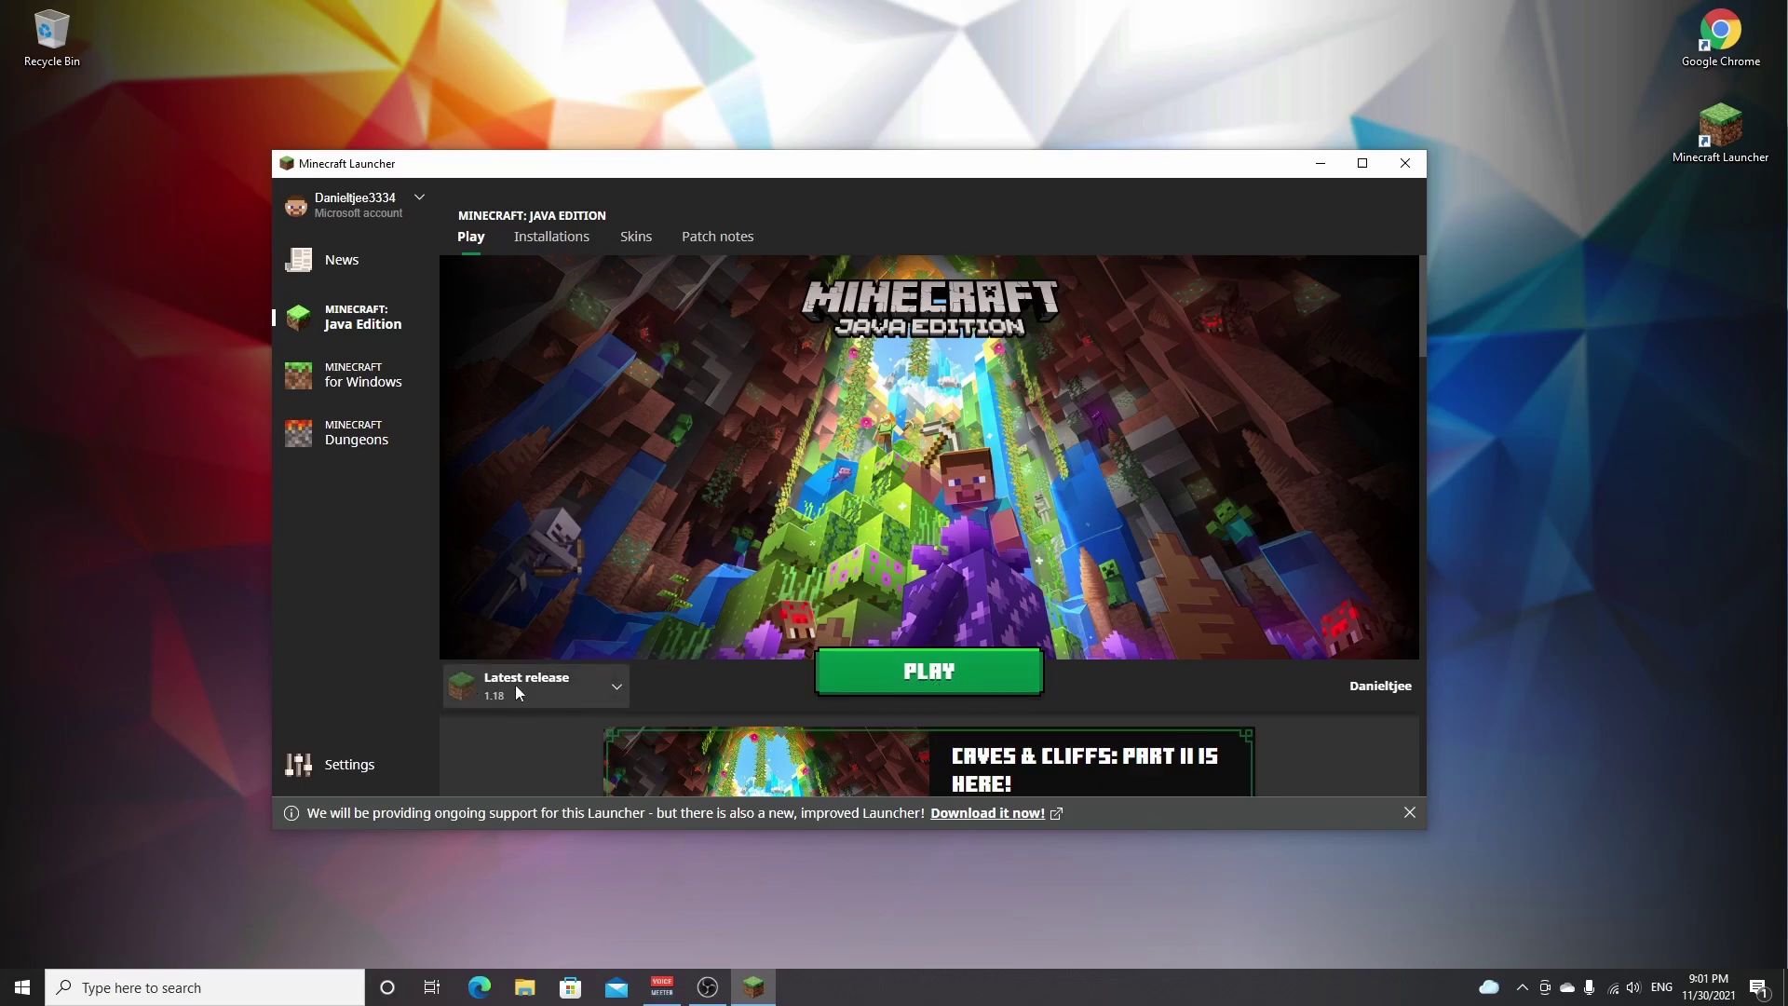
pyautogui.click(929, 680)
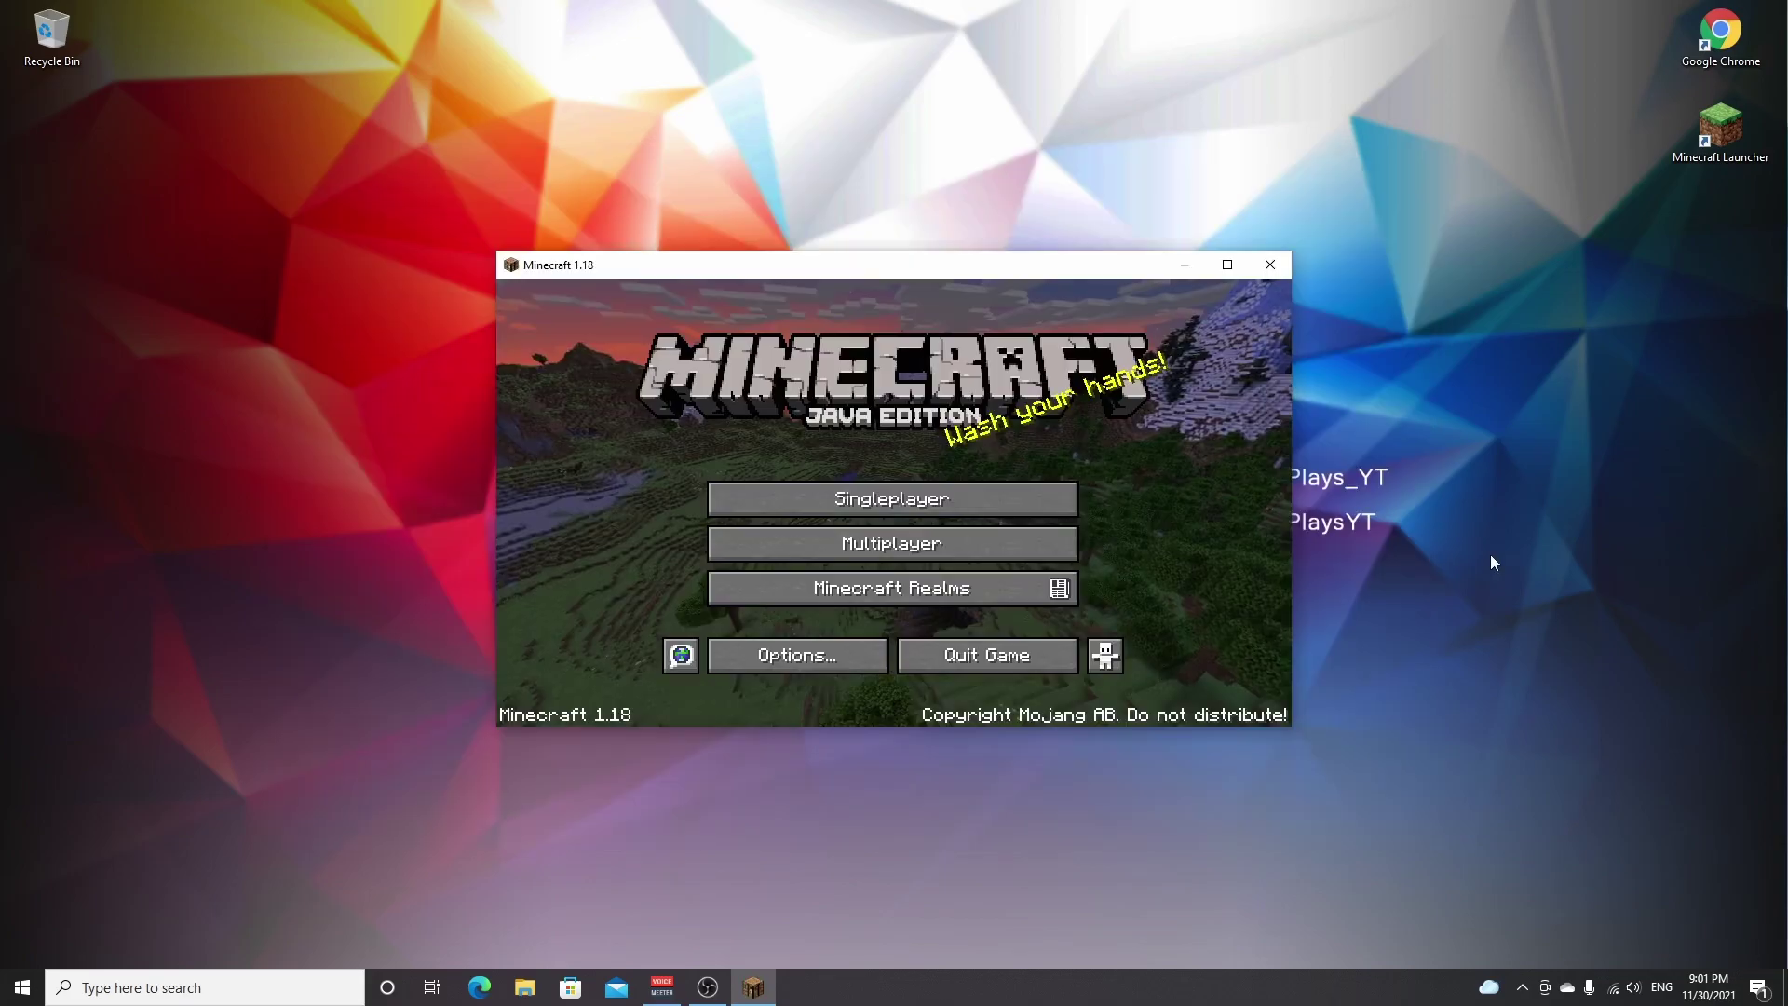
pyautogui.click(979, 656)
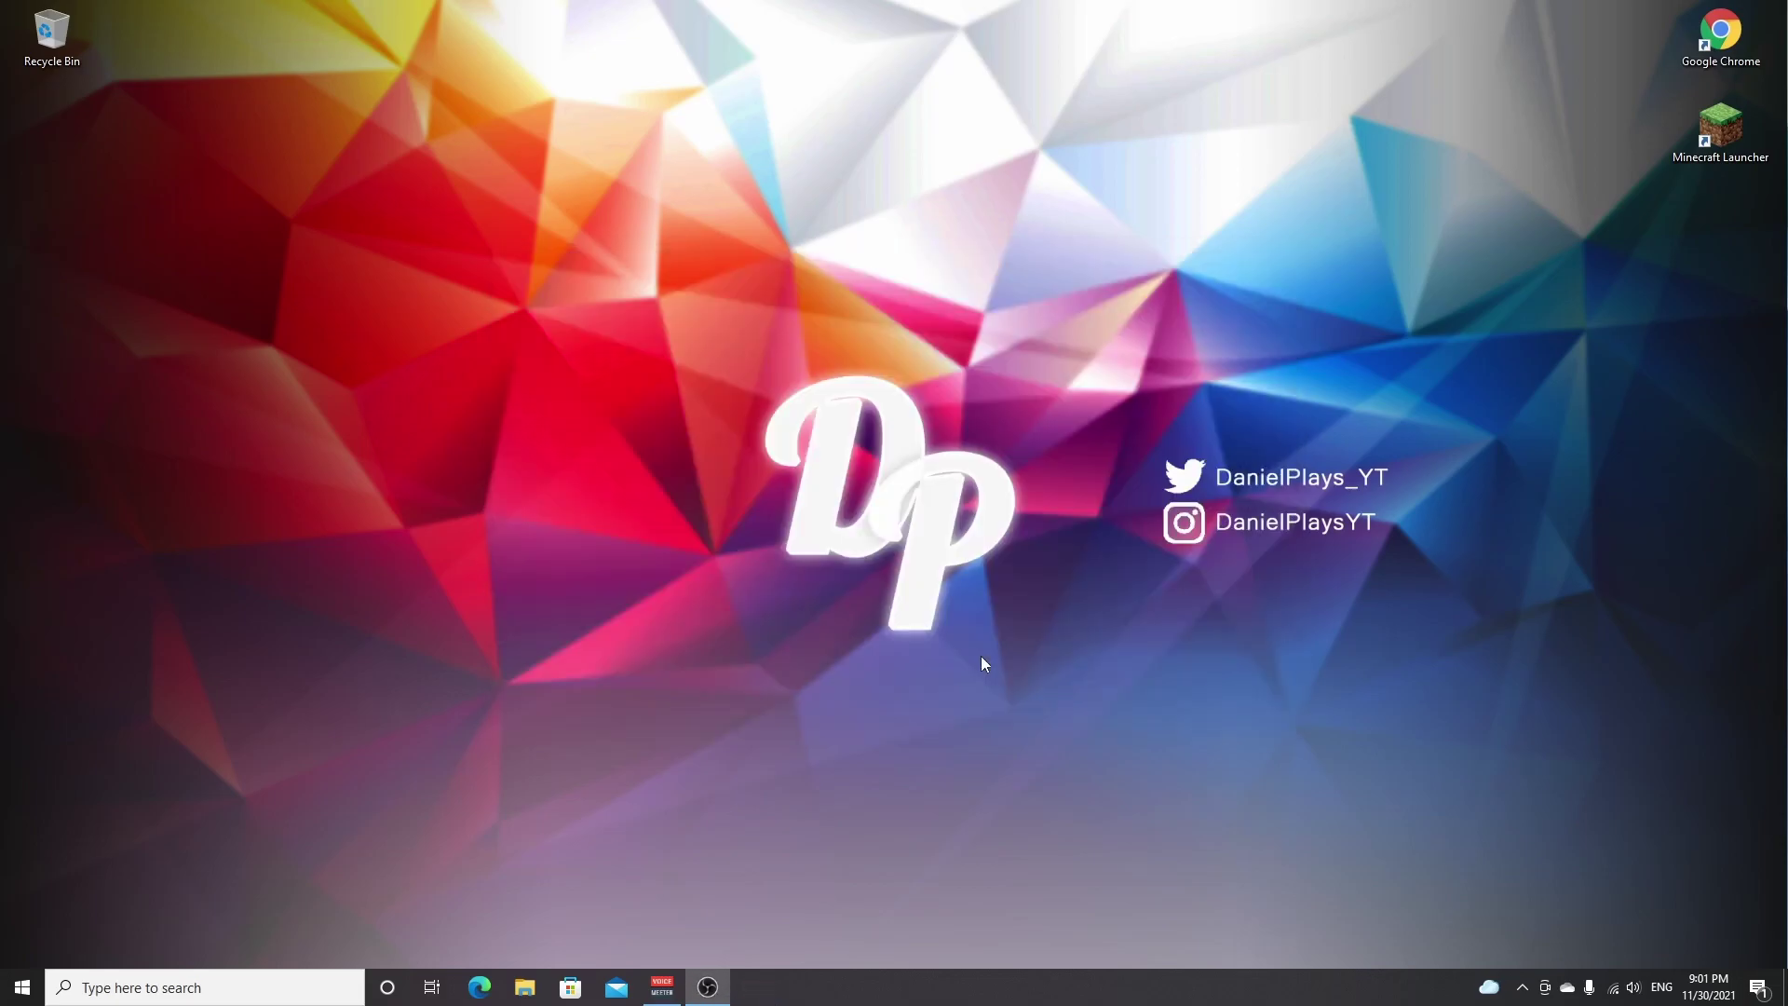
# Step: In Google Chrome, search for "fabric modloader" and download the Windows/.EXE installer from the Fabric site
pyautogui.doubleClick(1720, 35)
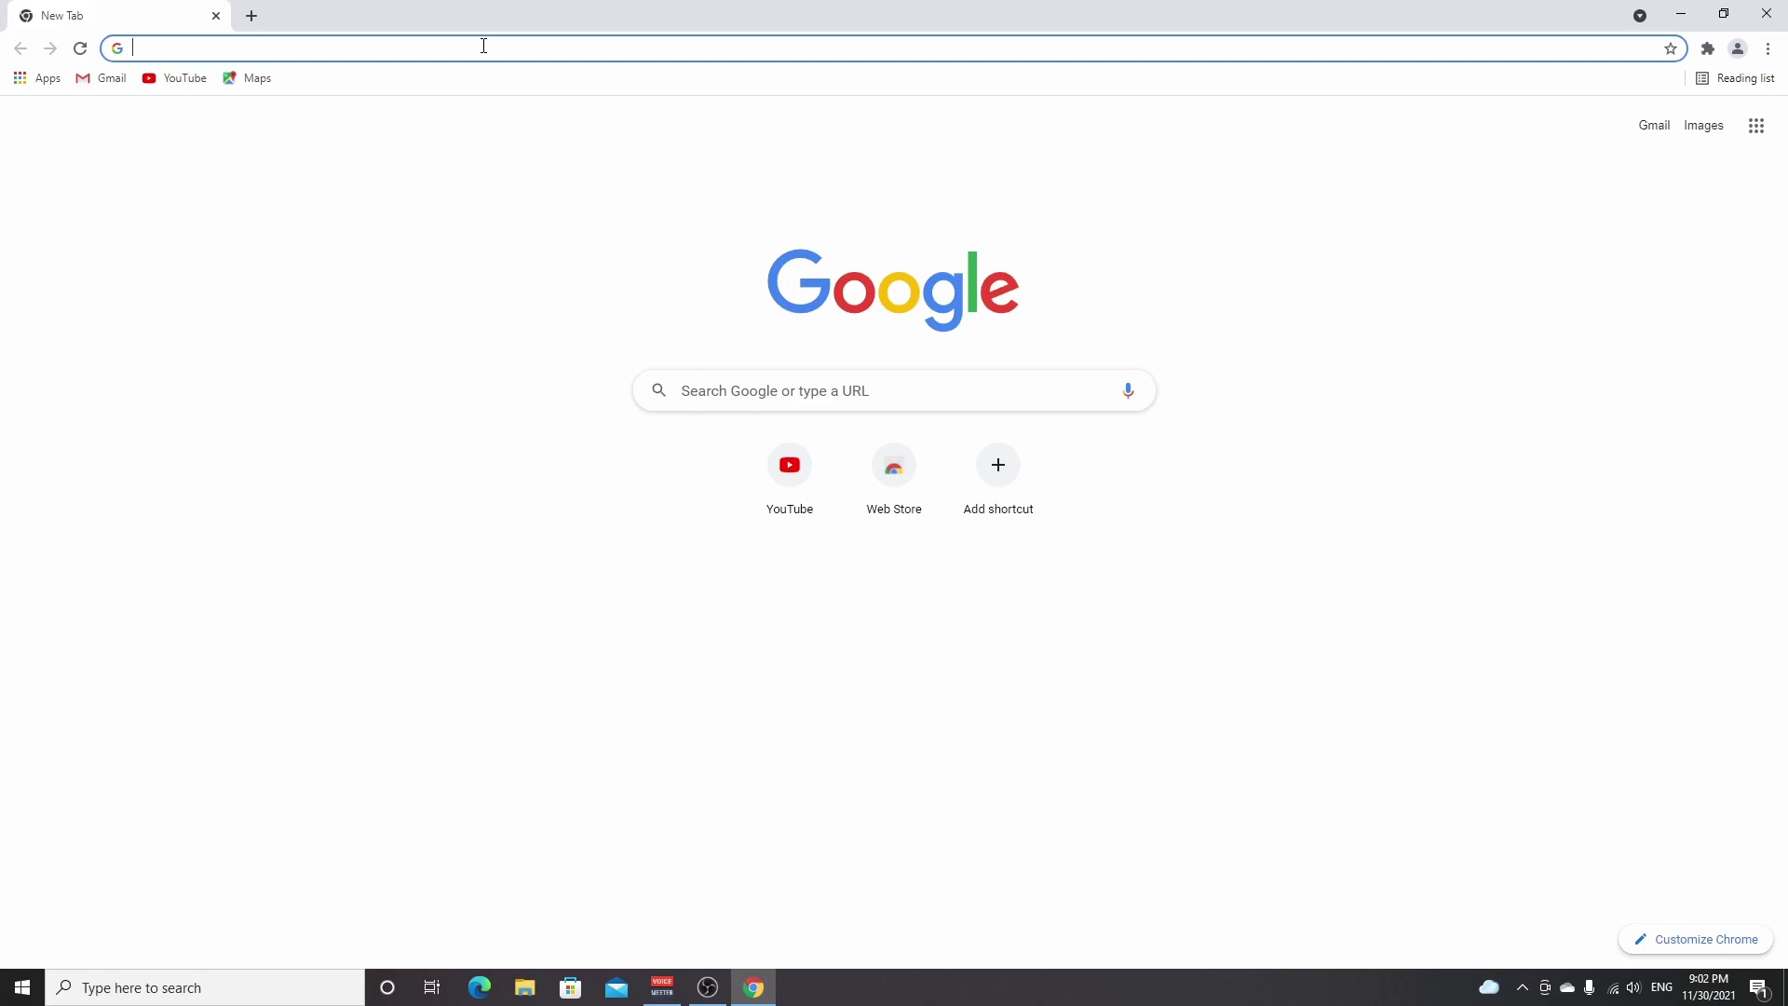
pyautogui.write('fabric modloader')
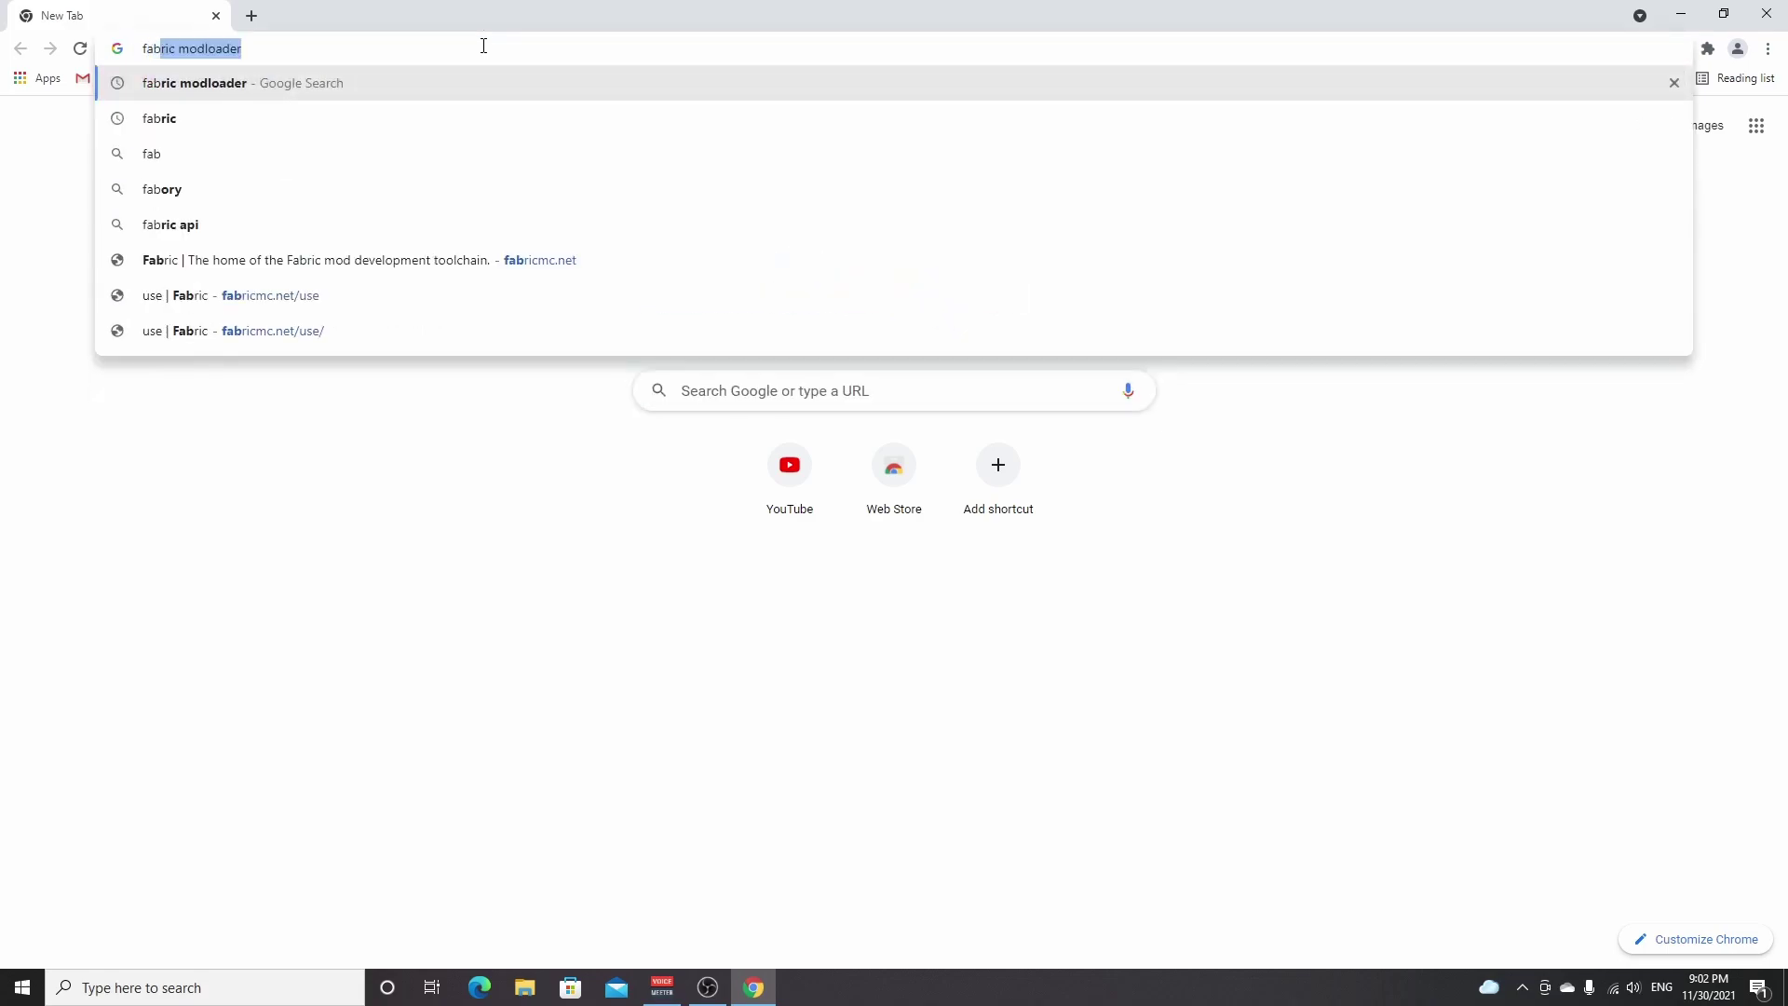
pyautogui.press('Return')
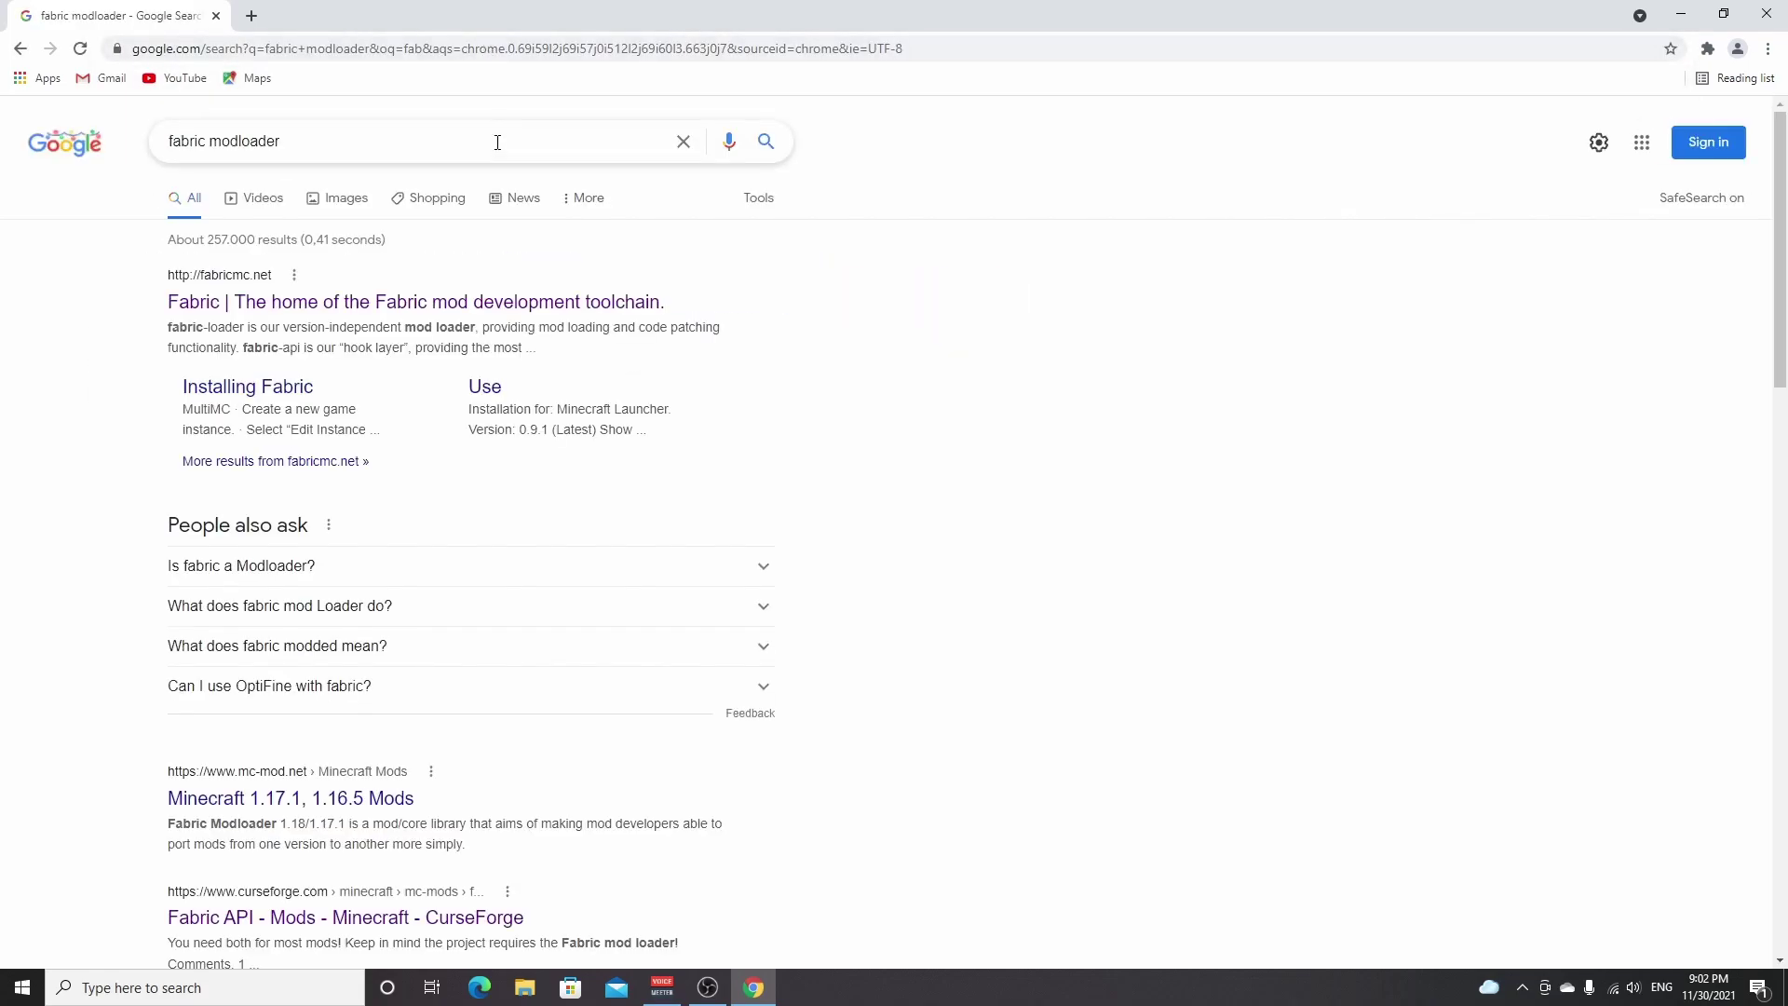
pyautogui.click(456, 303)
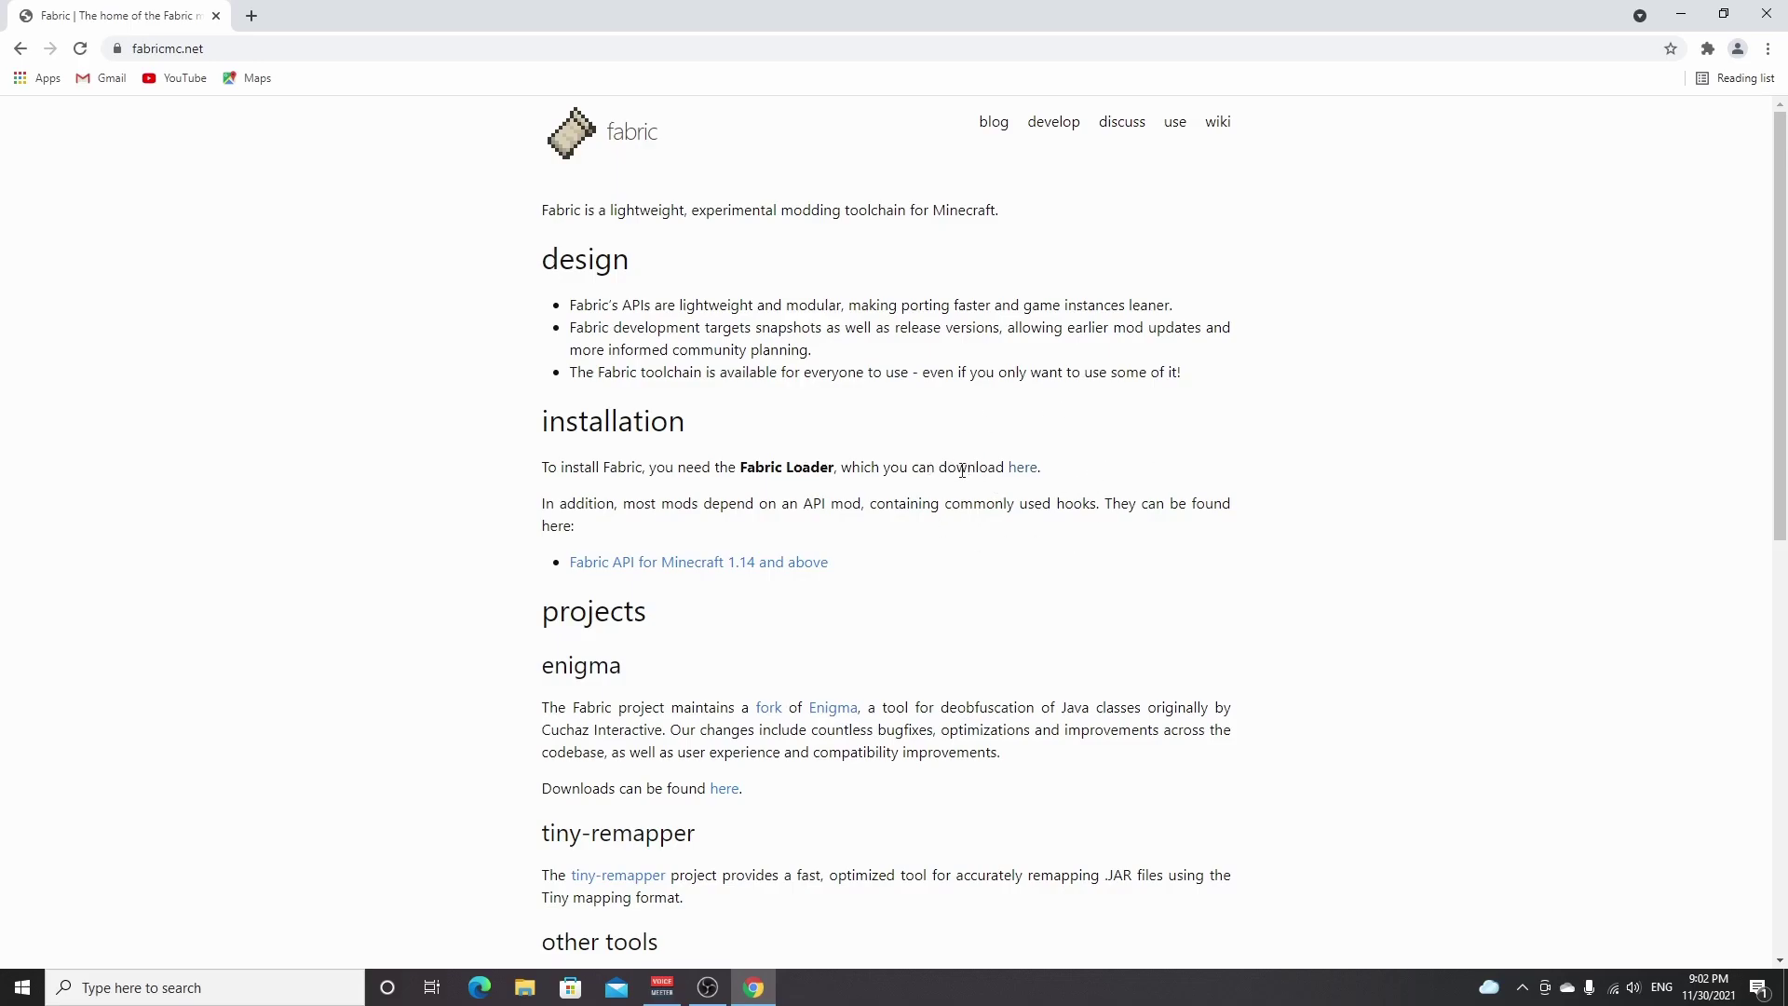
pyautogui.click(1022, 471)
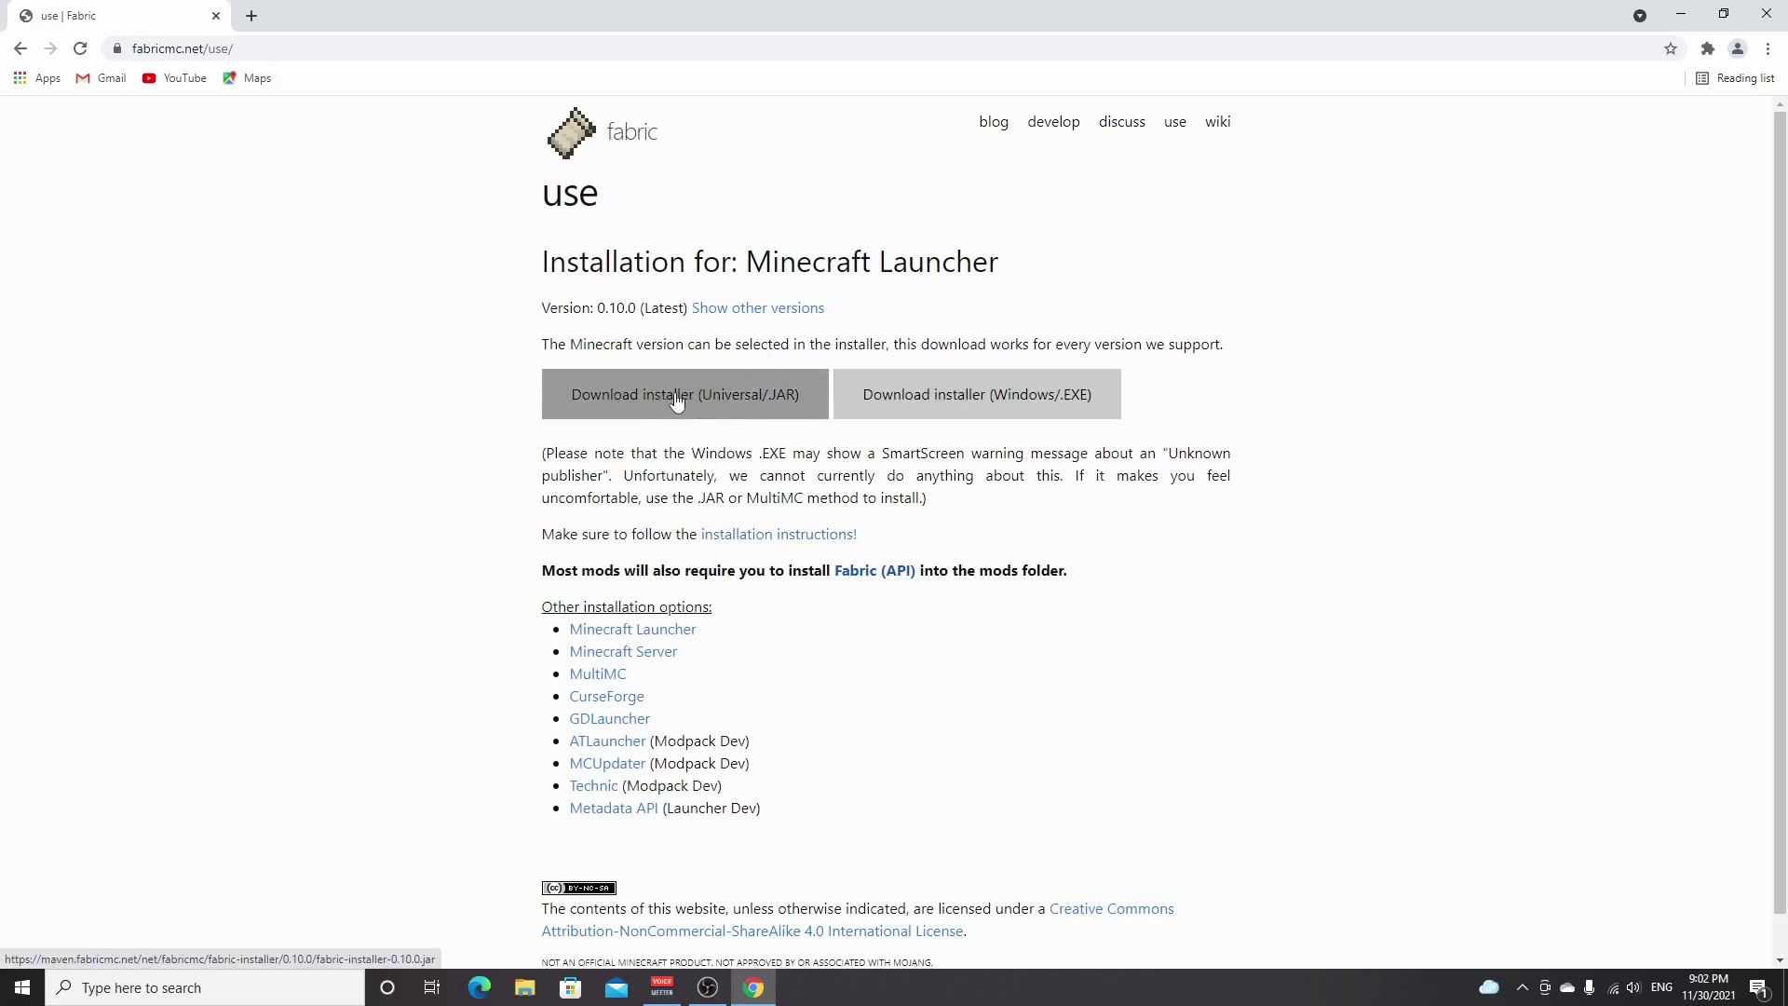
pyautogui.click(973, 401)
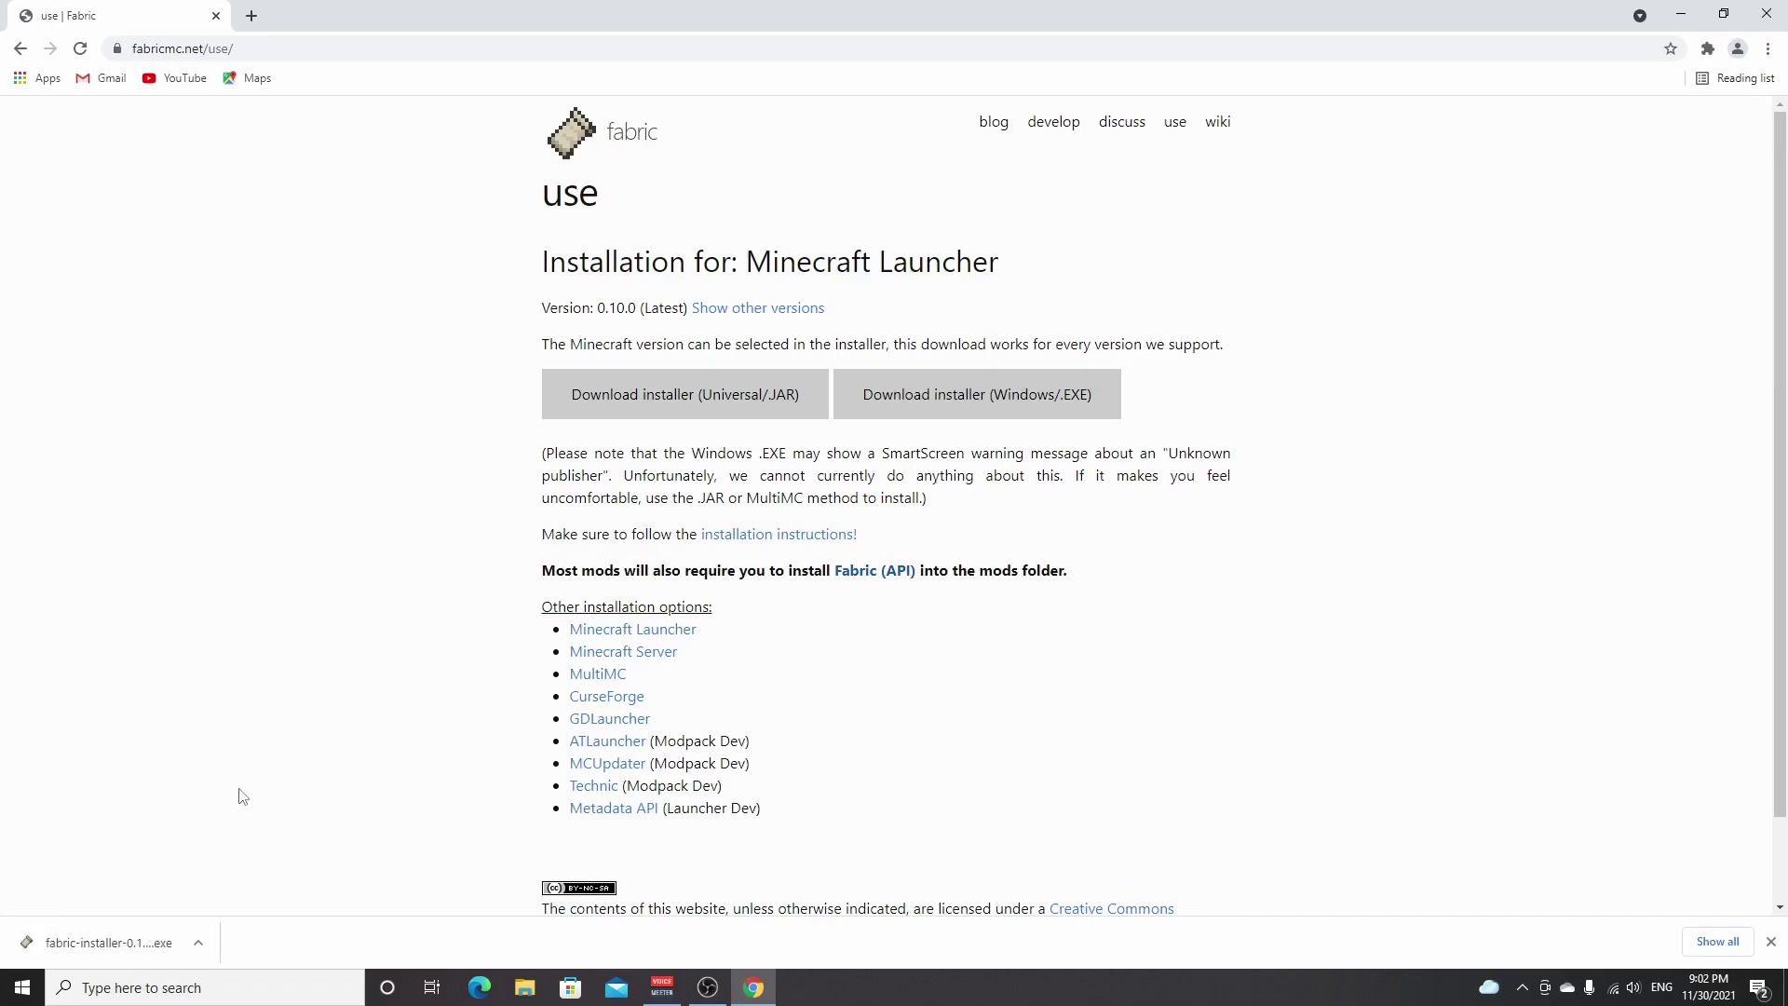
# Step: Run the downloaded Fabric installer, allowing it through the Microsoft Defender SmartScreen block
pyautogui.click(109, 947)
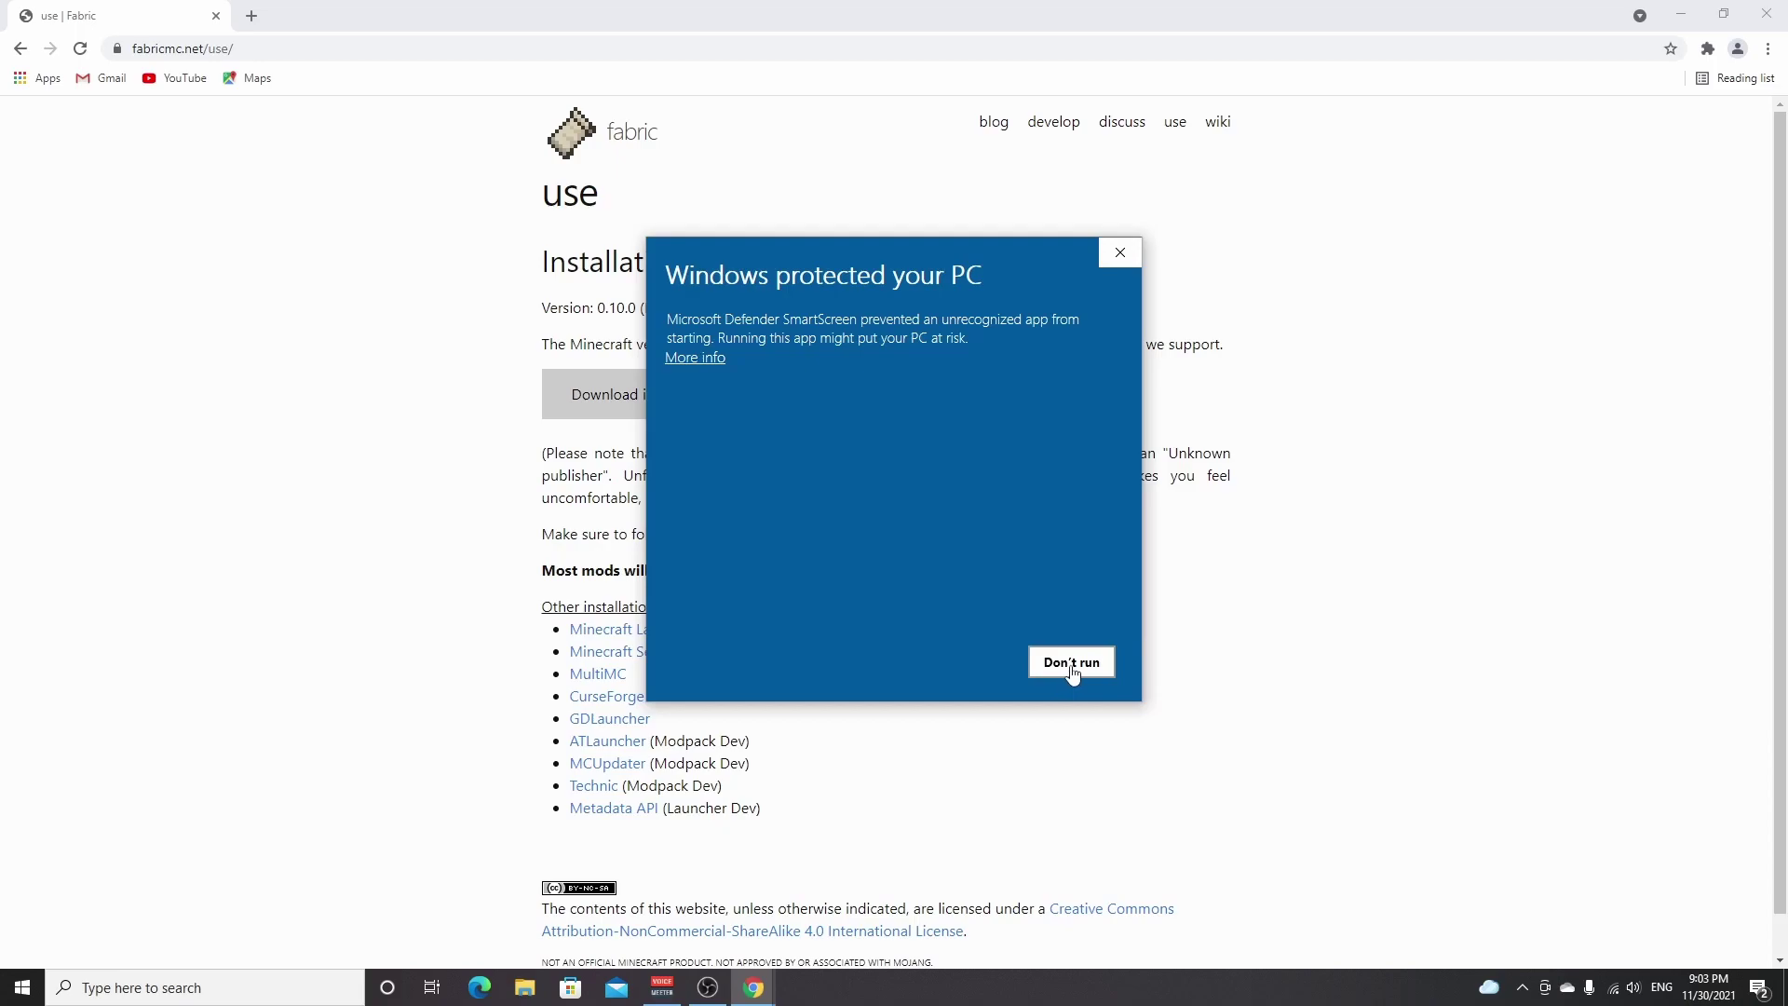
pyautogui.click(696, 359)
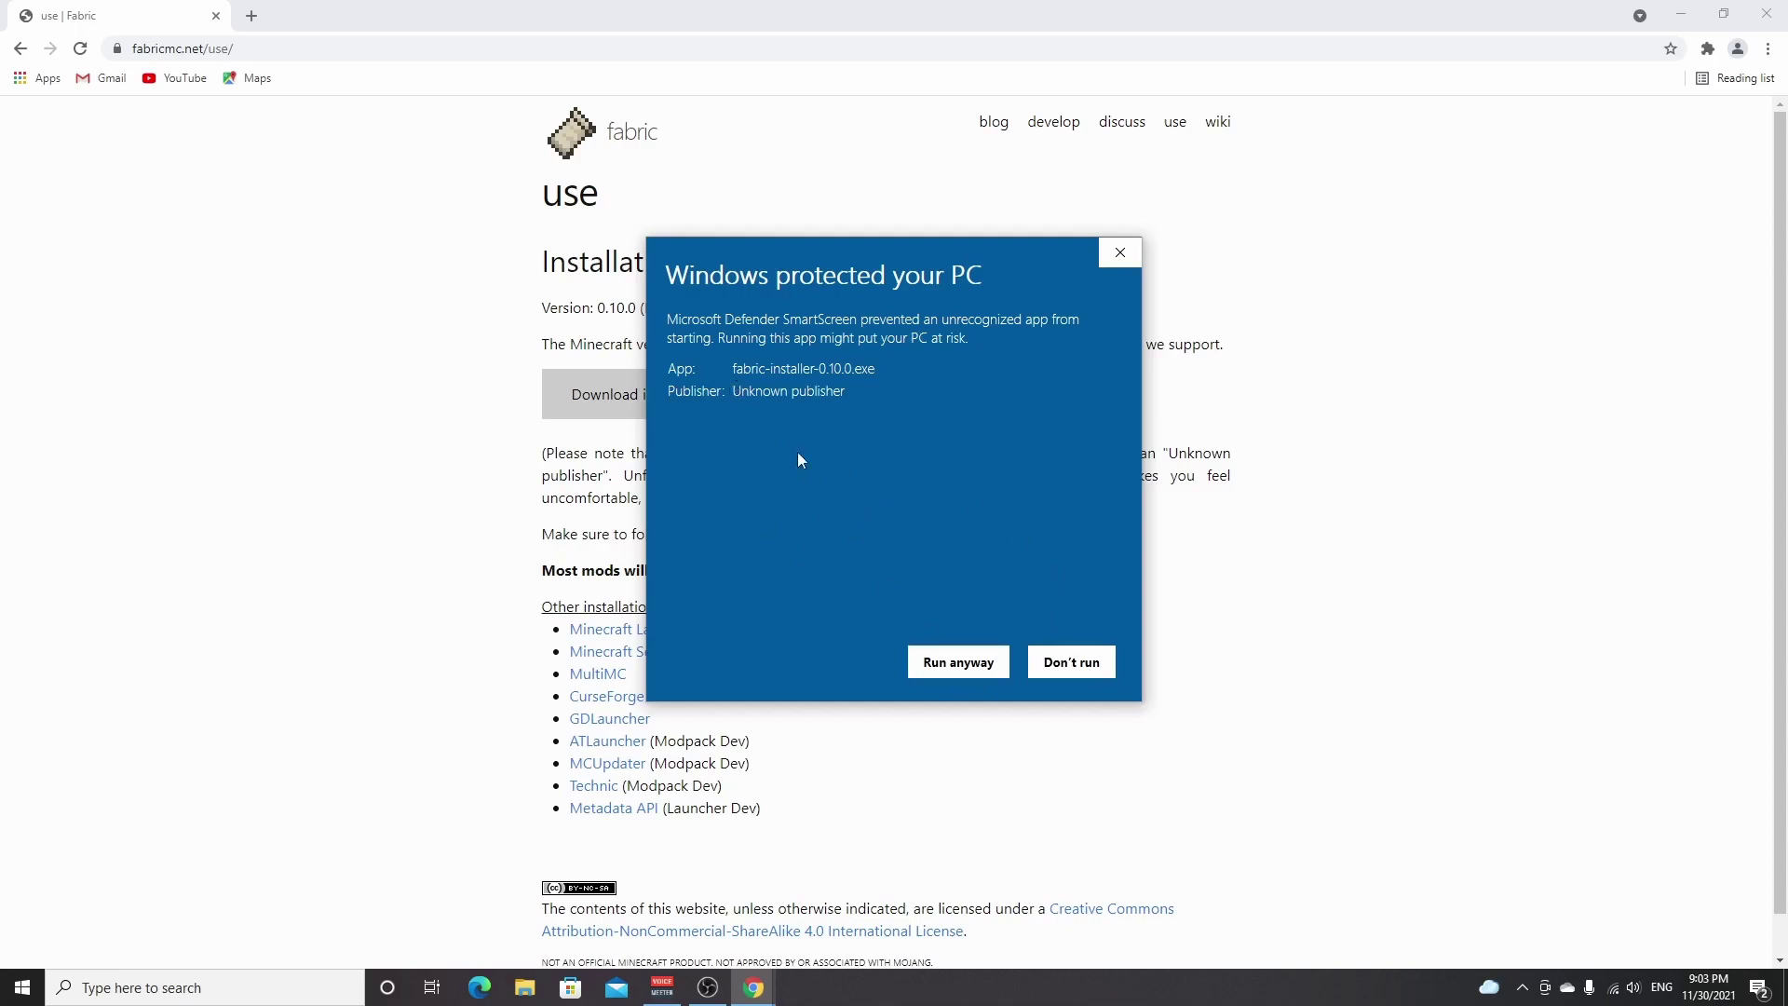
pyautogui.click(962, 666)
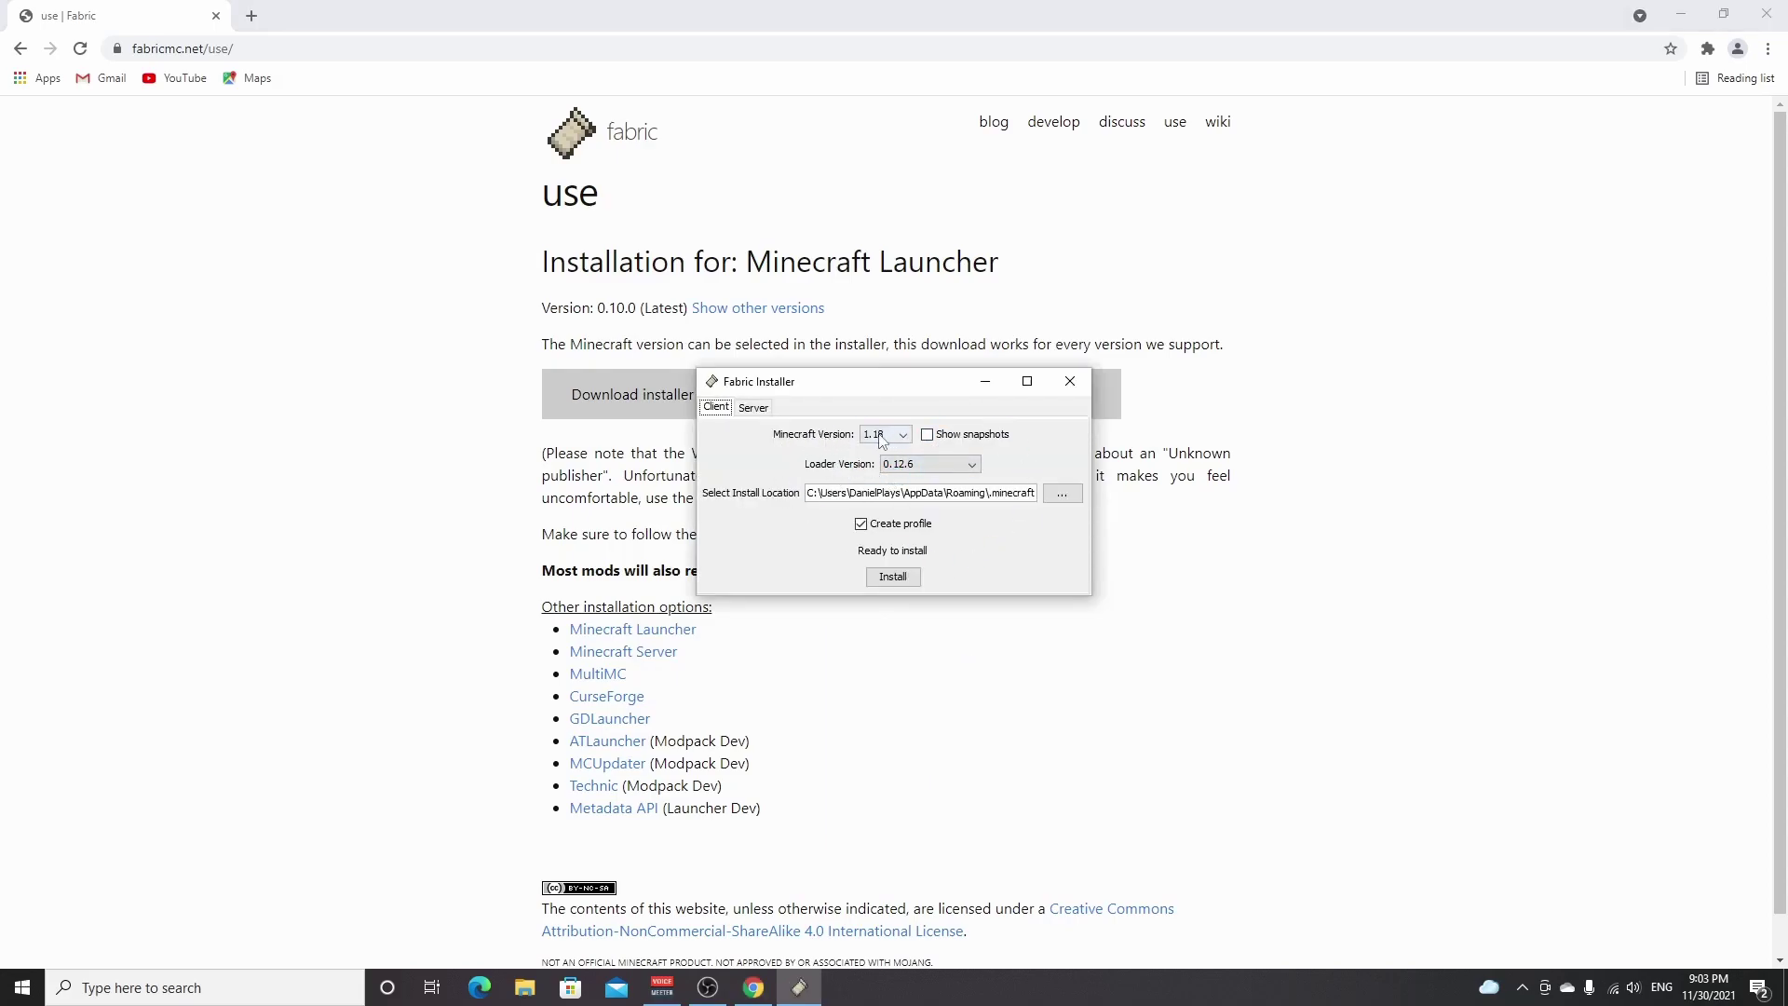
# Step: Install Fabric Loader 0.12.6 for Minecraft 1.18 with profile creation enabled, and close the installer
pyautogui.click(862, 527)
pyautogui.click(862, 523)
pyautogui.click(893, 577)
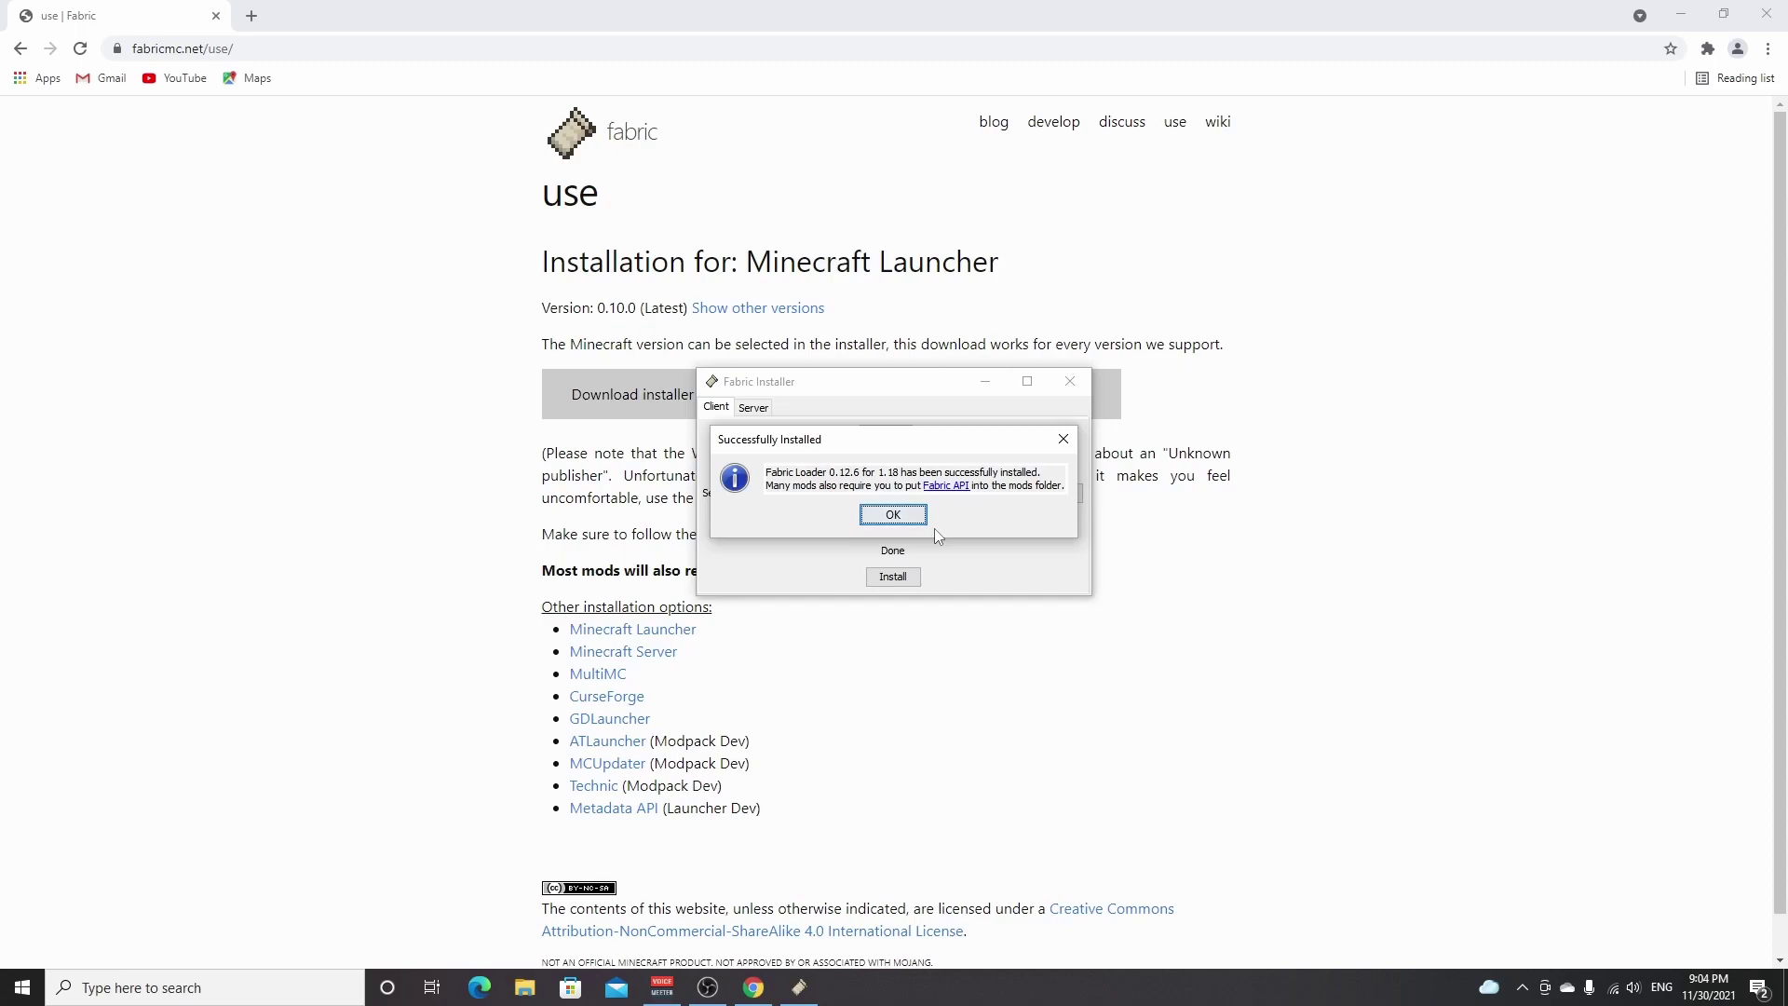
pyautogui.click(894, 515)
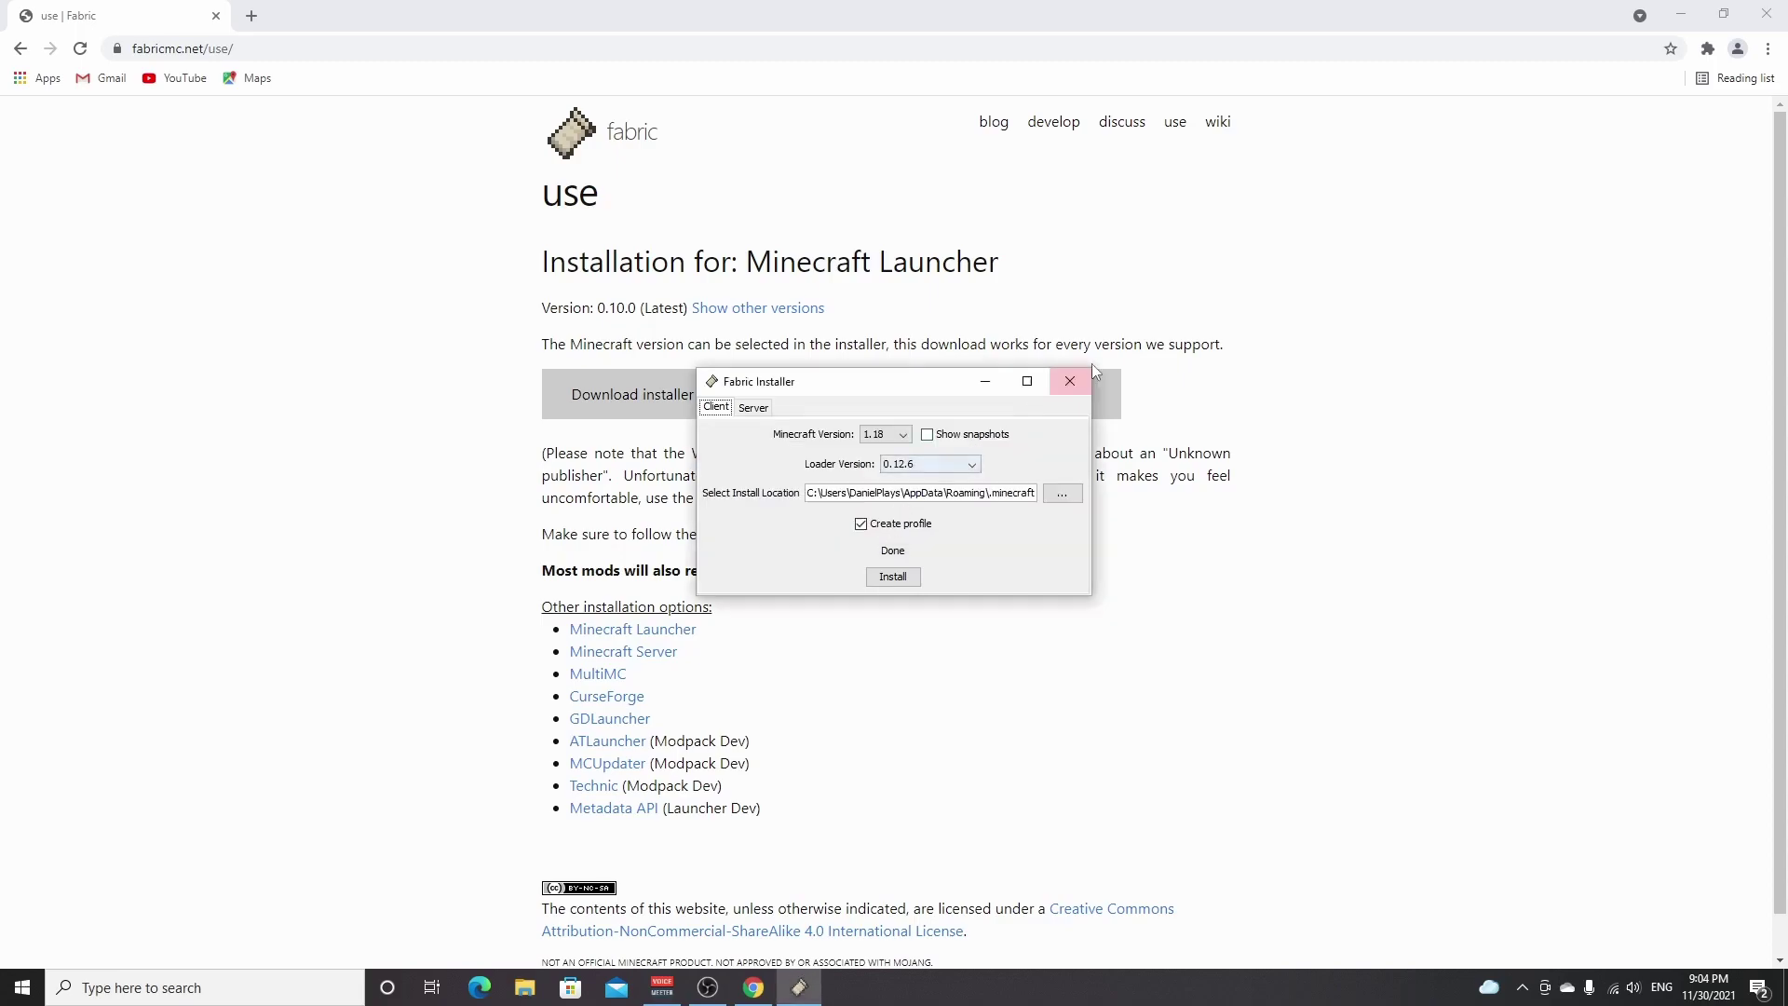
pyautogui.click(1069, 381)
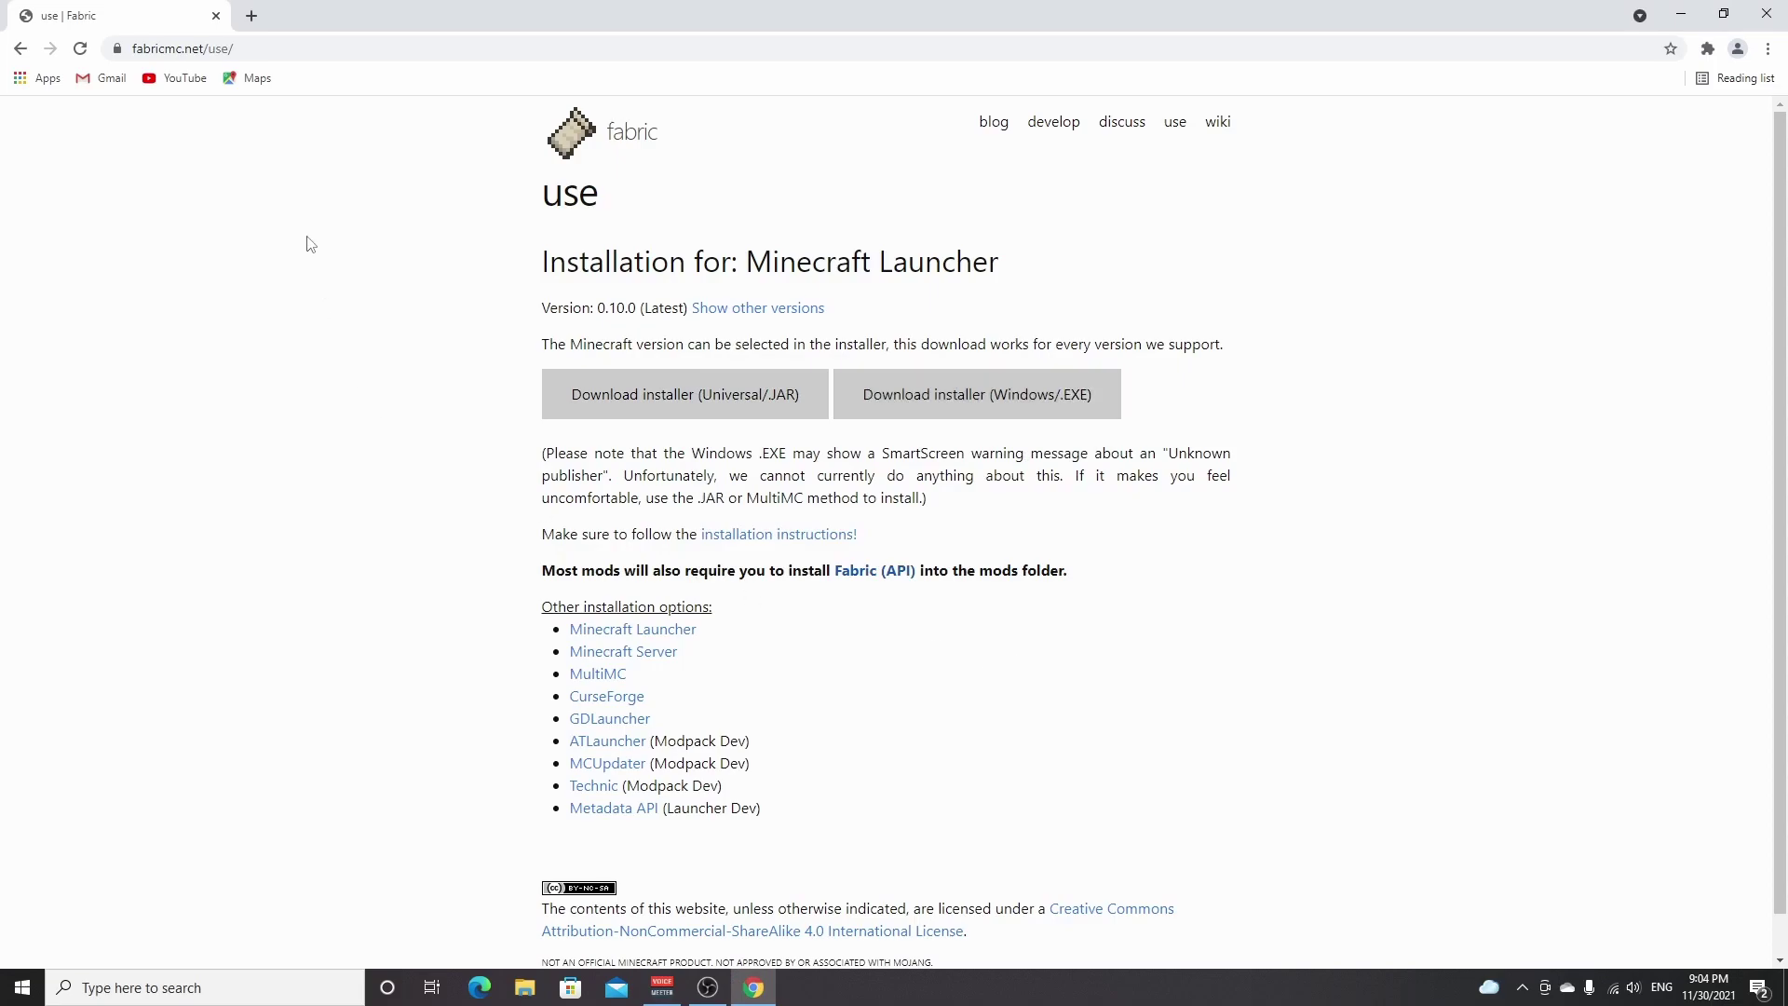
# Step: Find the Sodium mod on CurseForge in a new browser tab, download Sodium mc1.18-0.4.0-alpha5 and keep the file
pyautogui.click(251, 17)
pyautogui.write('sodium')
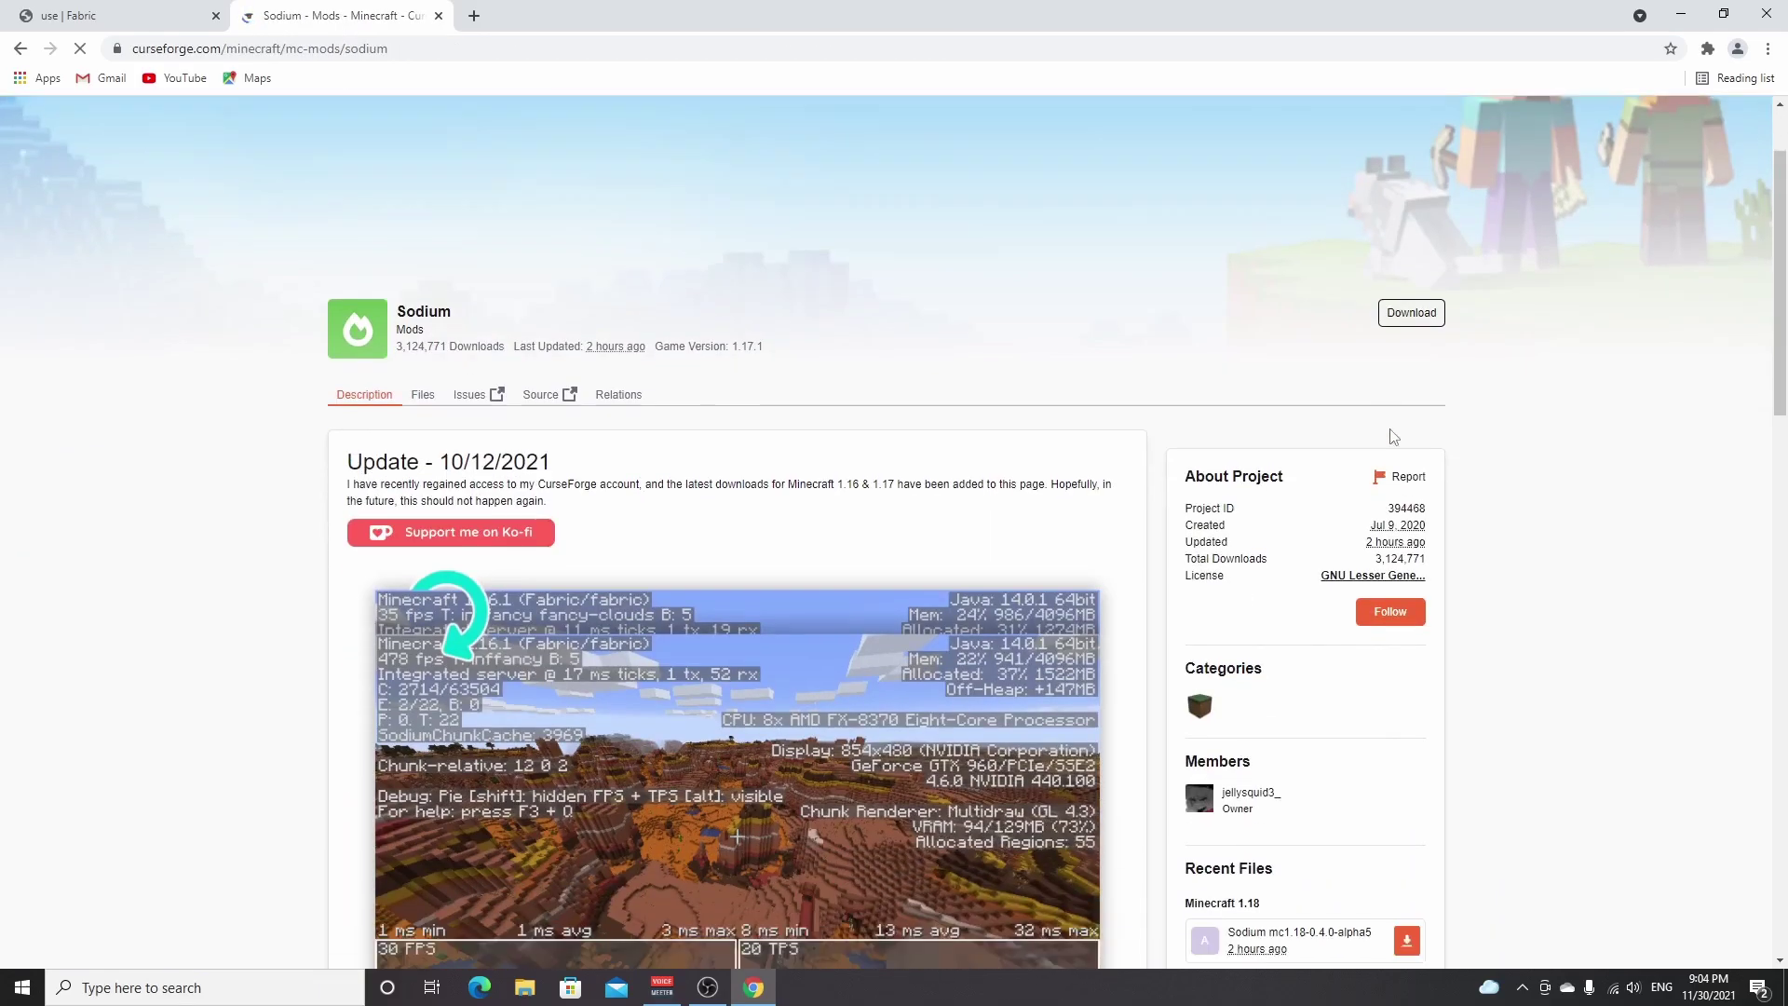
pyautogui.scroll(-5, 1393, 437)
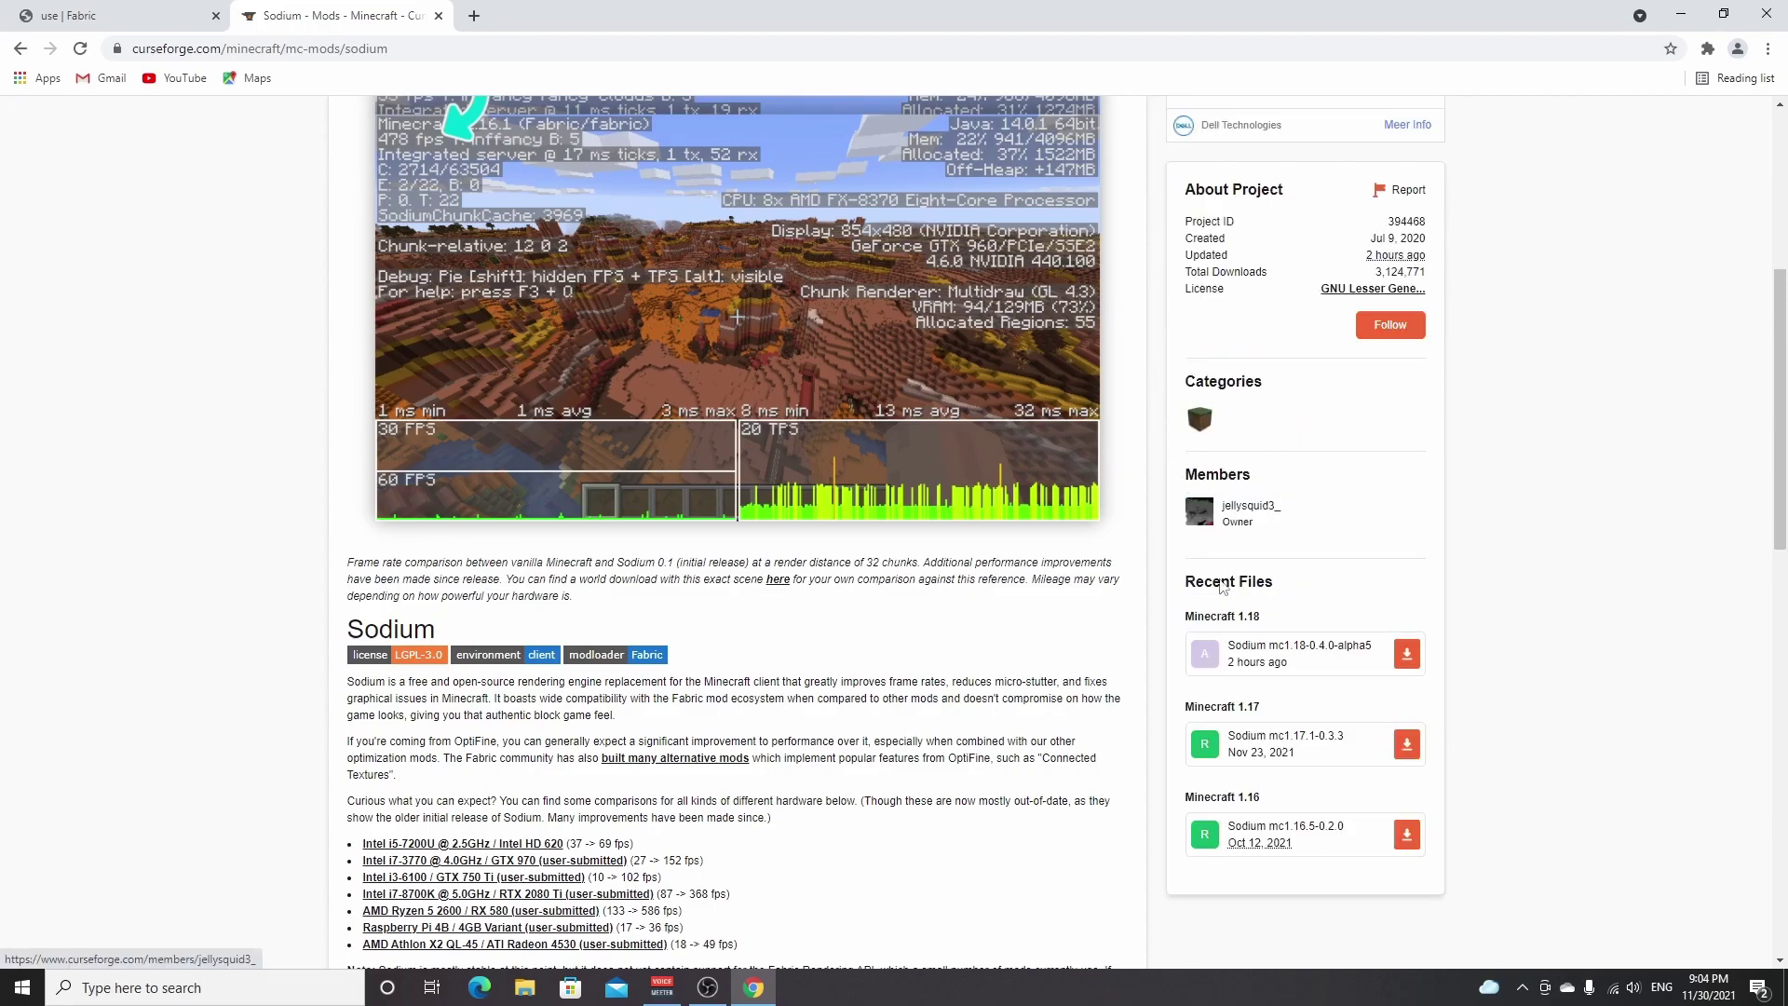
pyautogui.scroll(-2, 1223, 587)
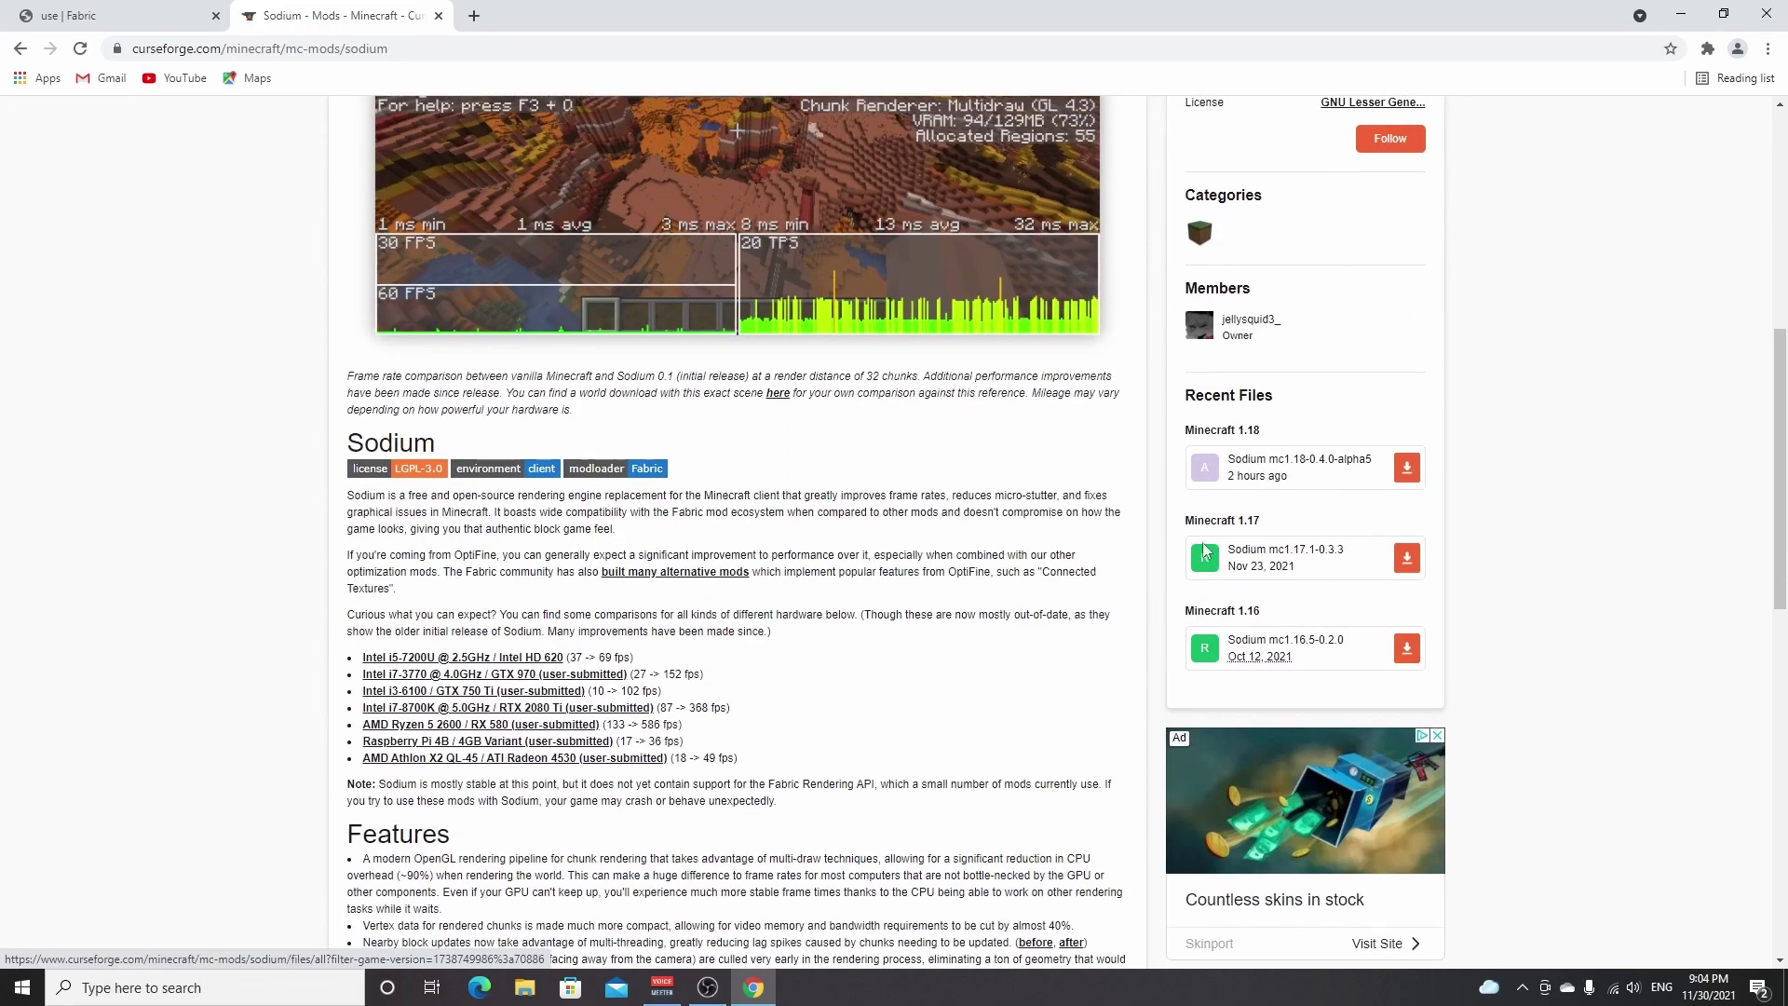
pyautogui.click(1407, 479)
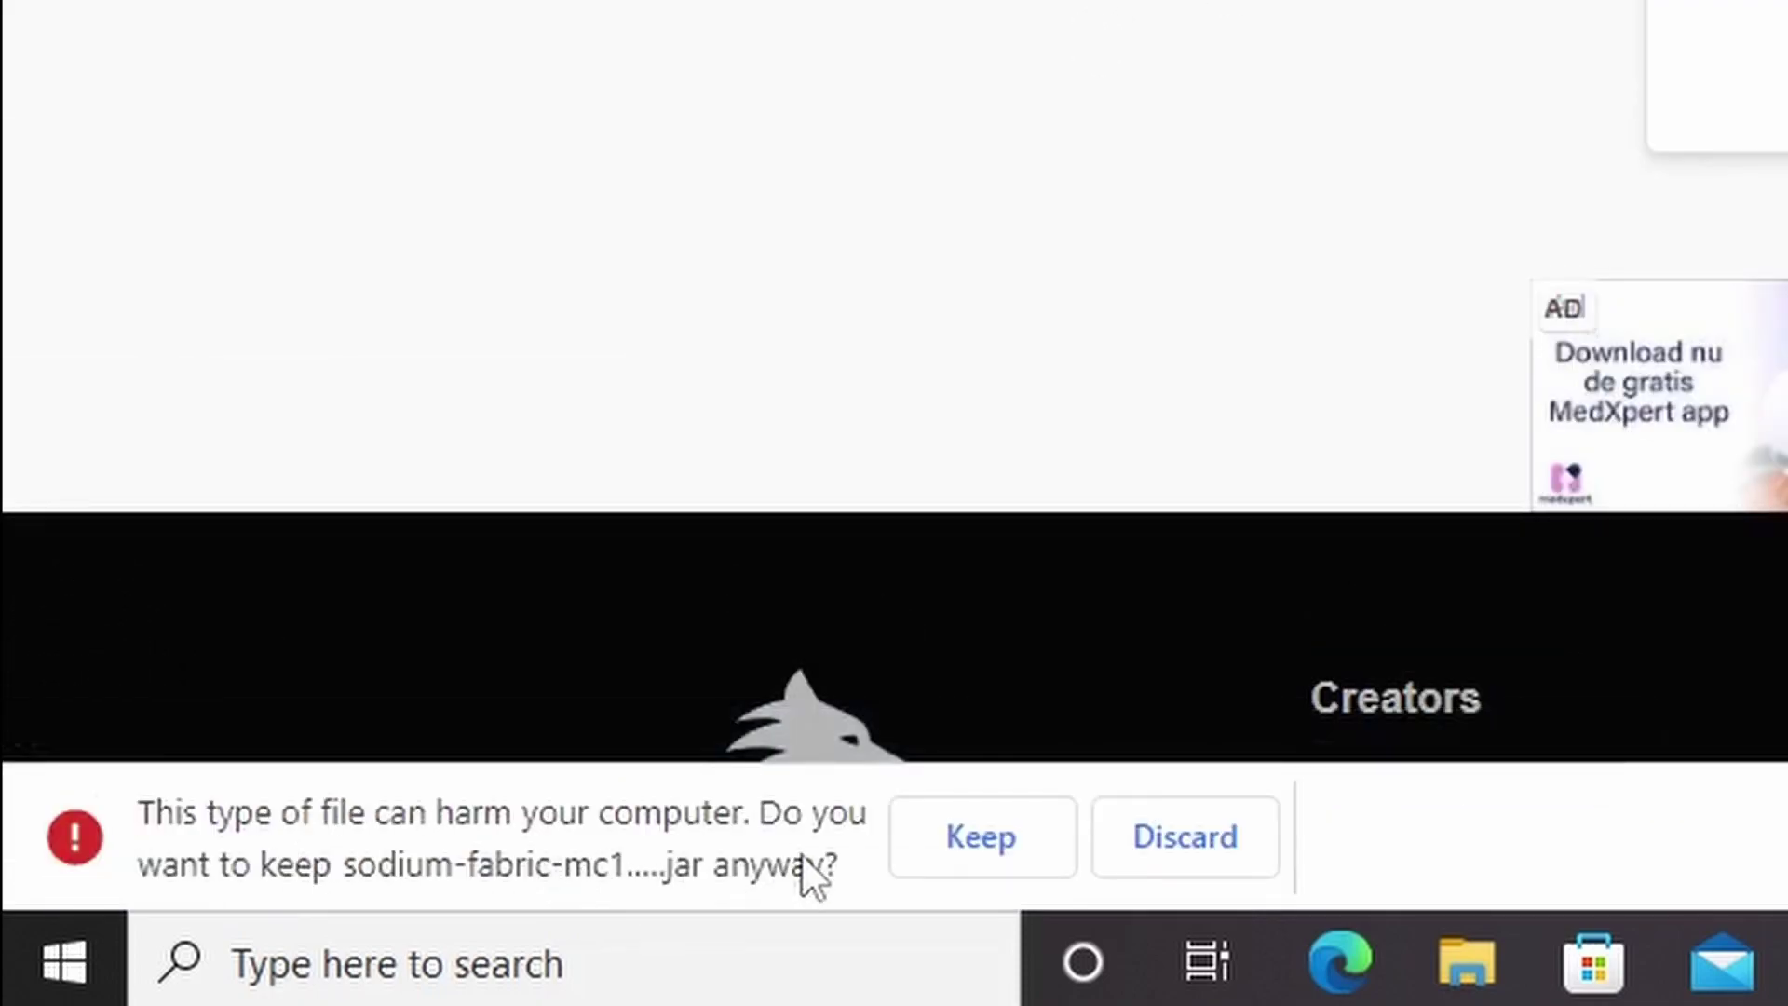
pyautogui.click(987, 840)
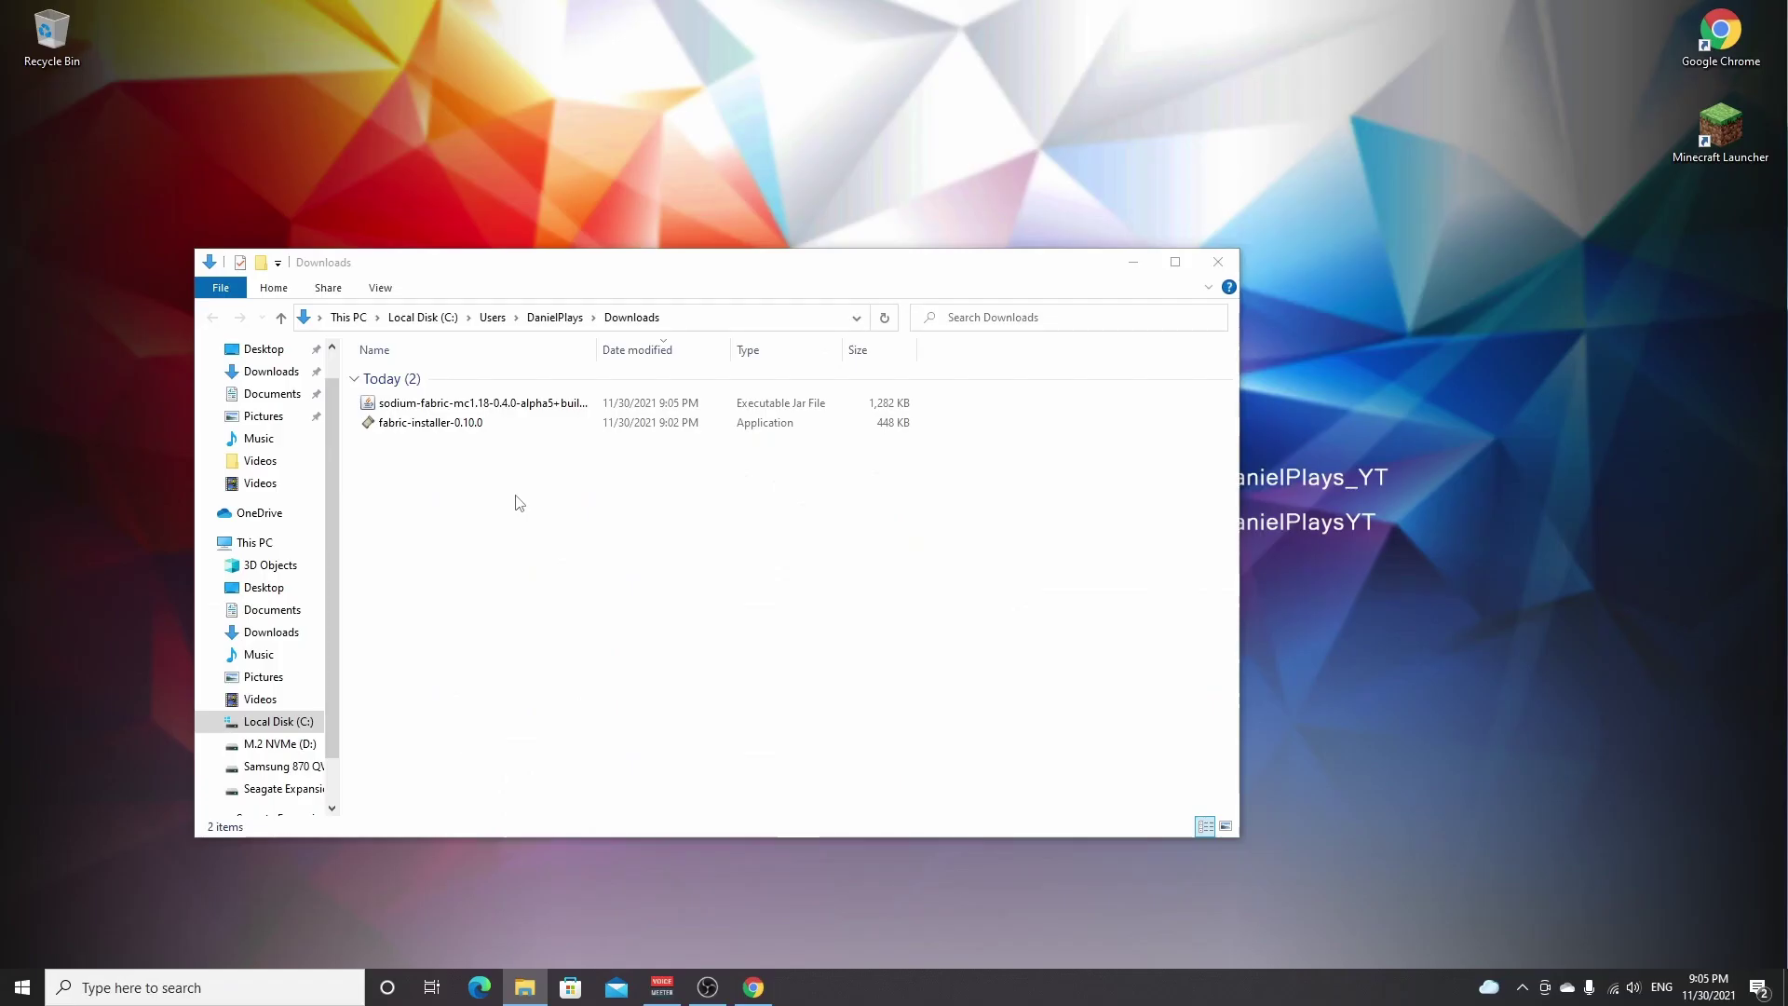
# Step: Open the .minecraft folder inside the %appdata% Roaming directory
pyautogui.click(208, 994)
pyautogui.write('%')
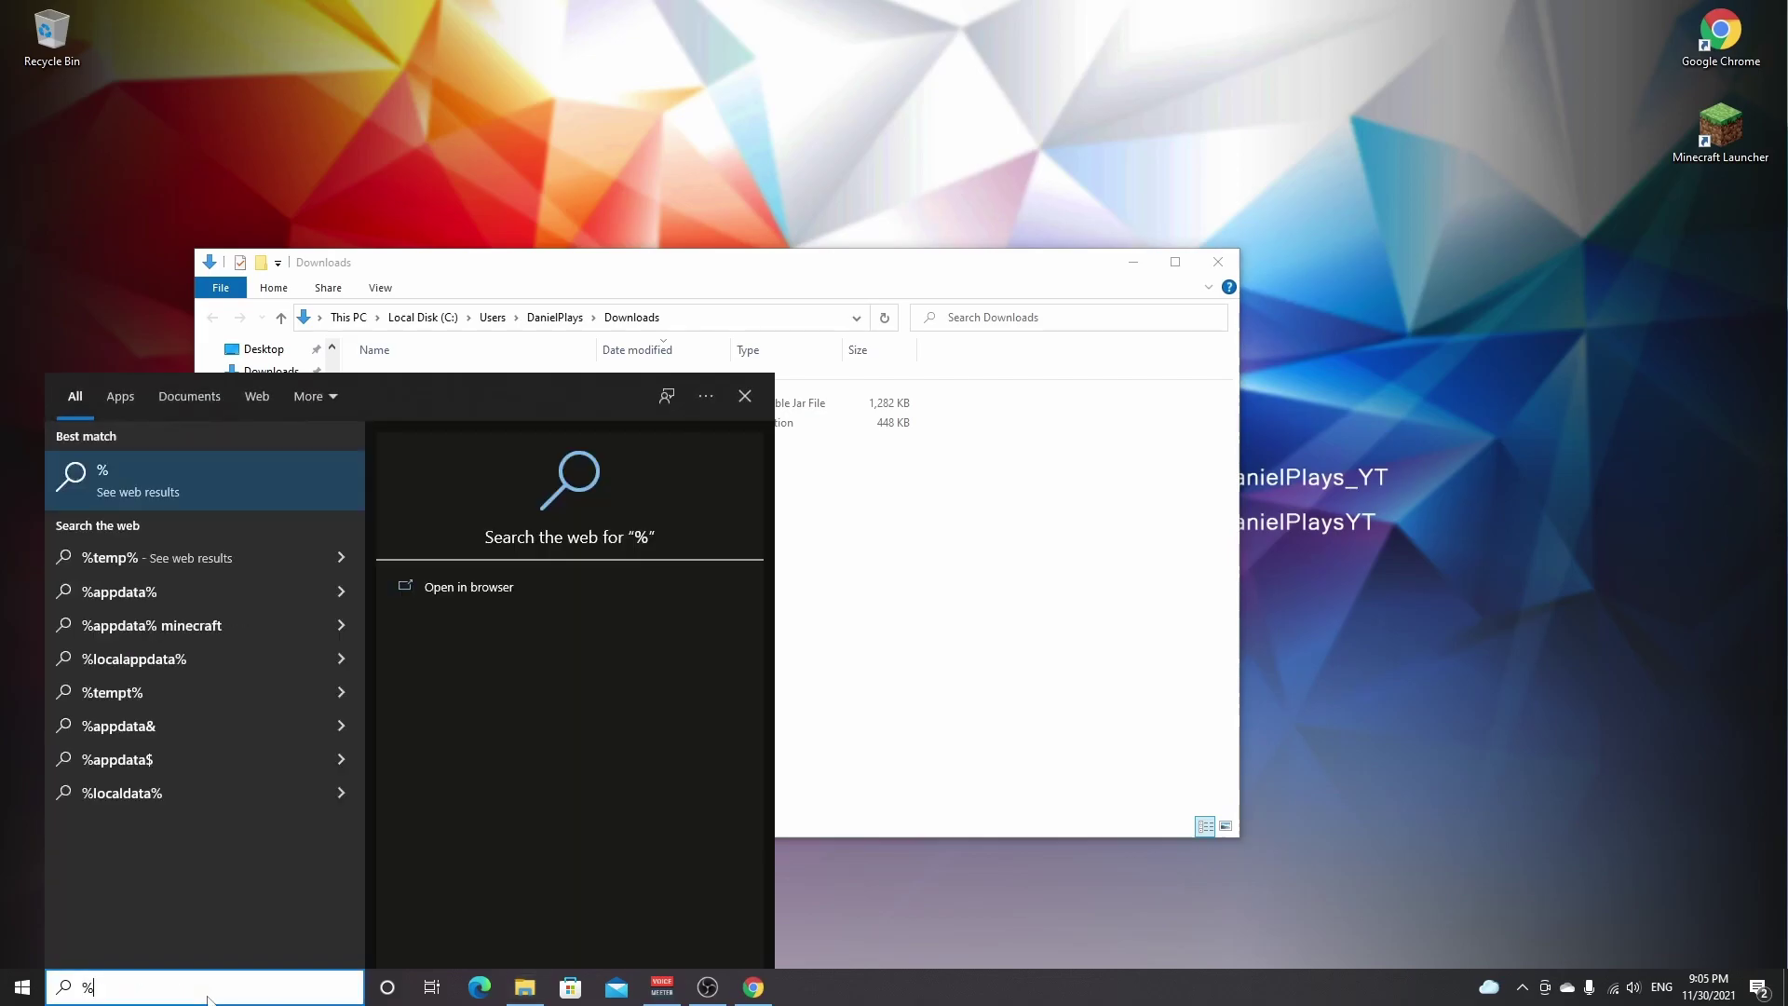
pyautogui.write('appdata%')
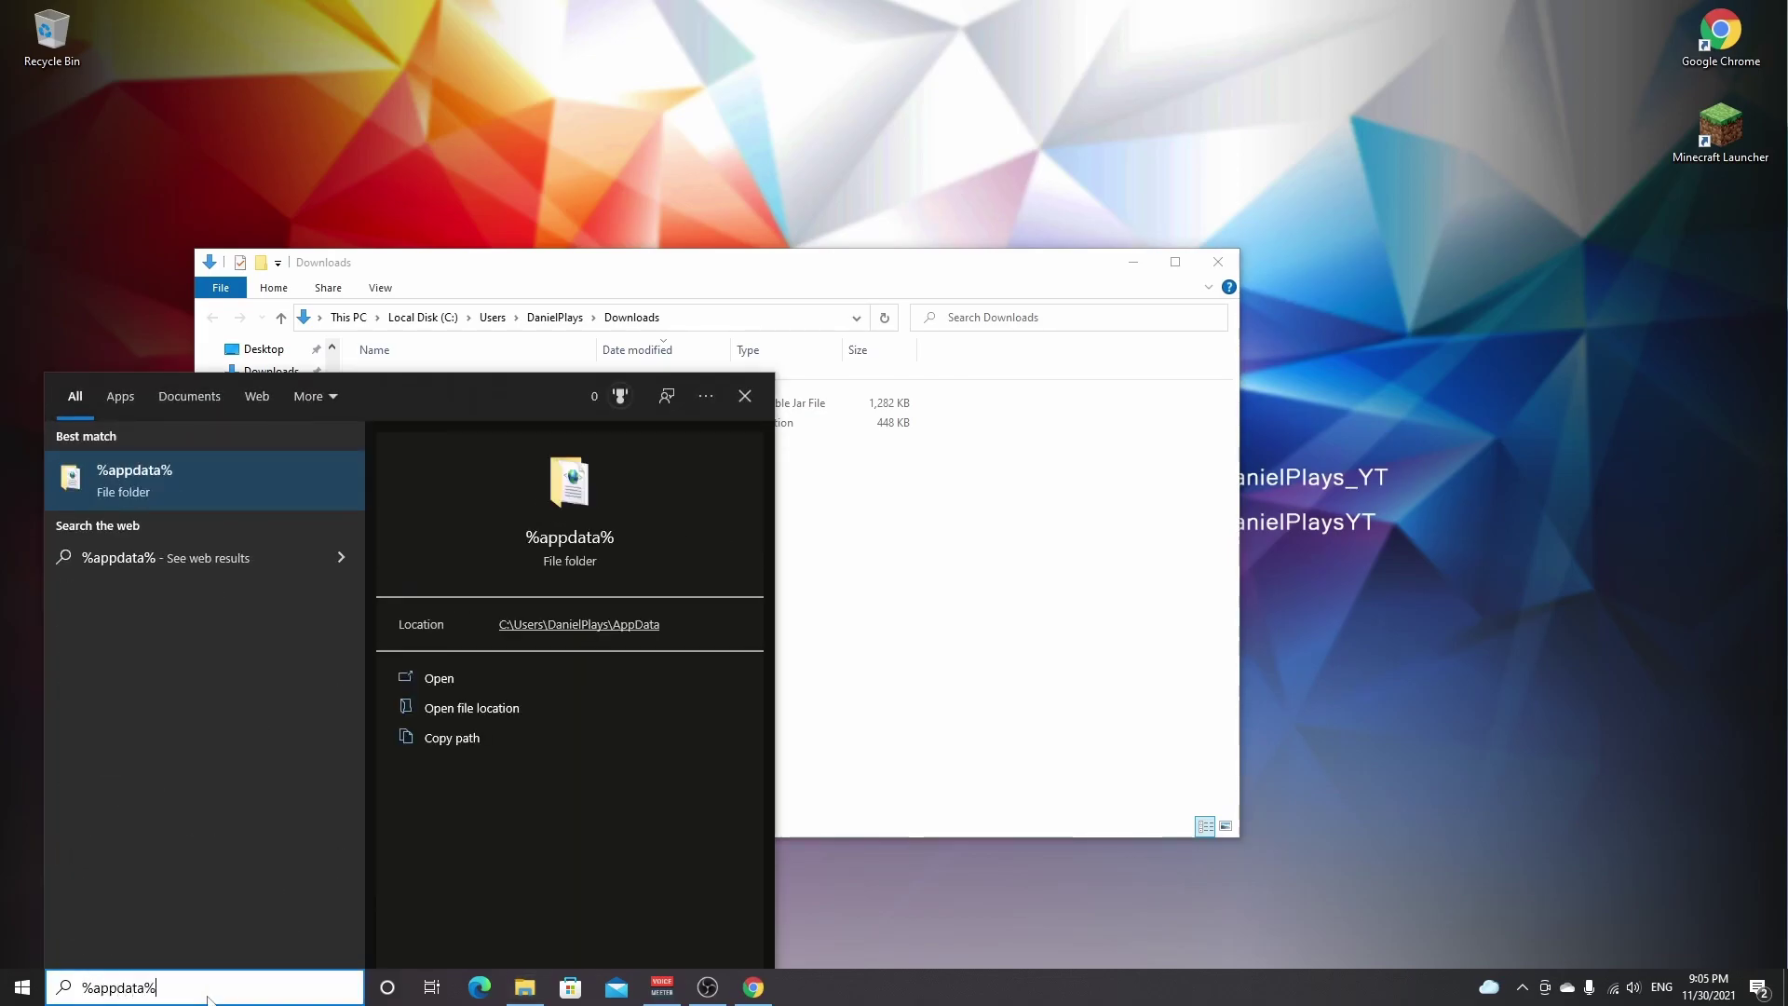
pyautogui.press('Return')
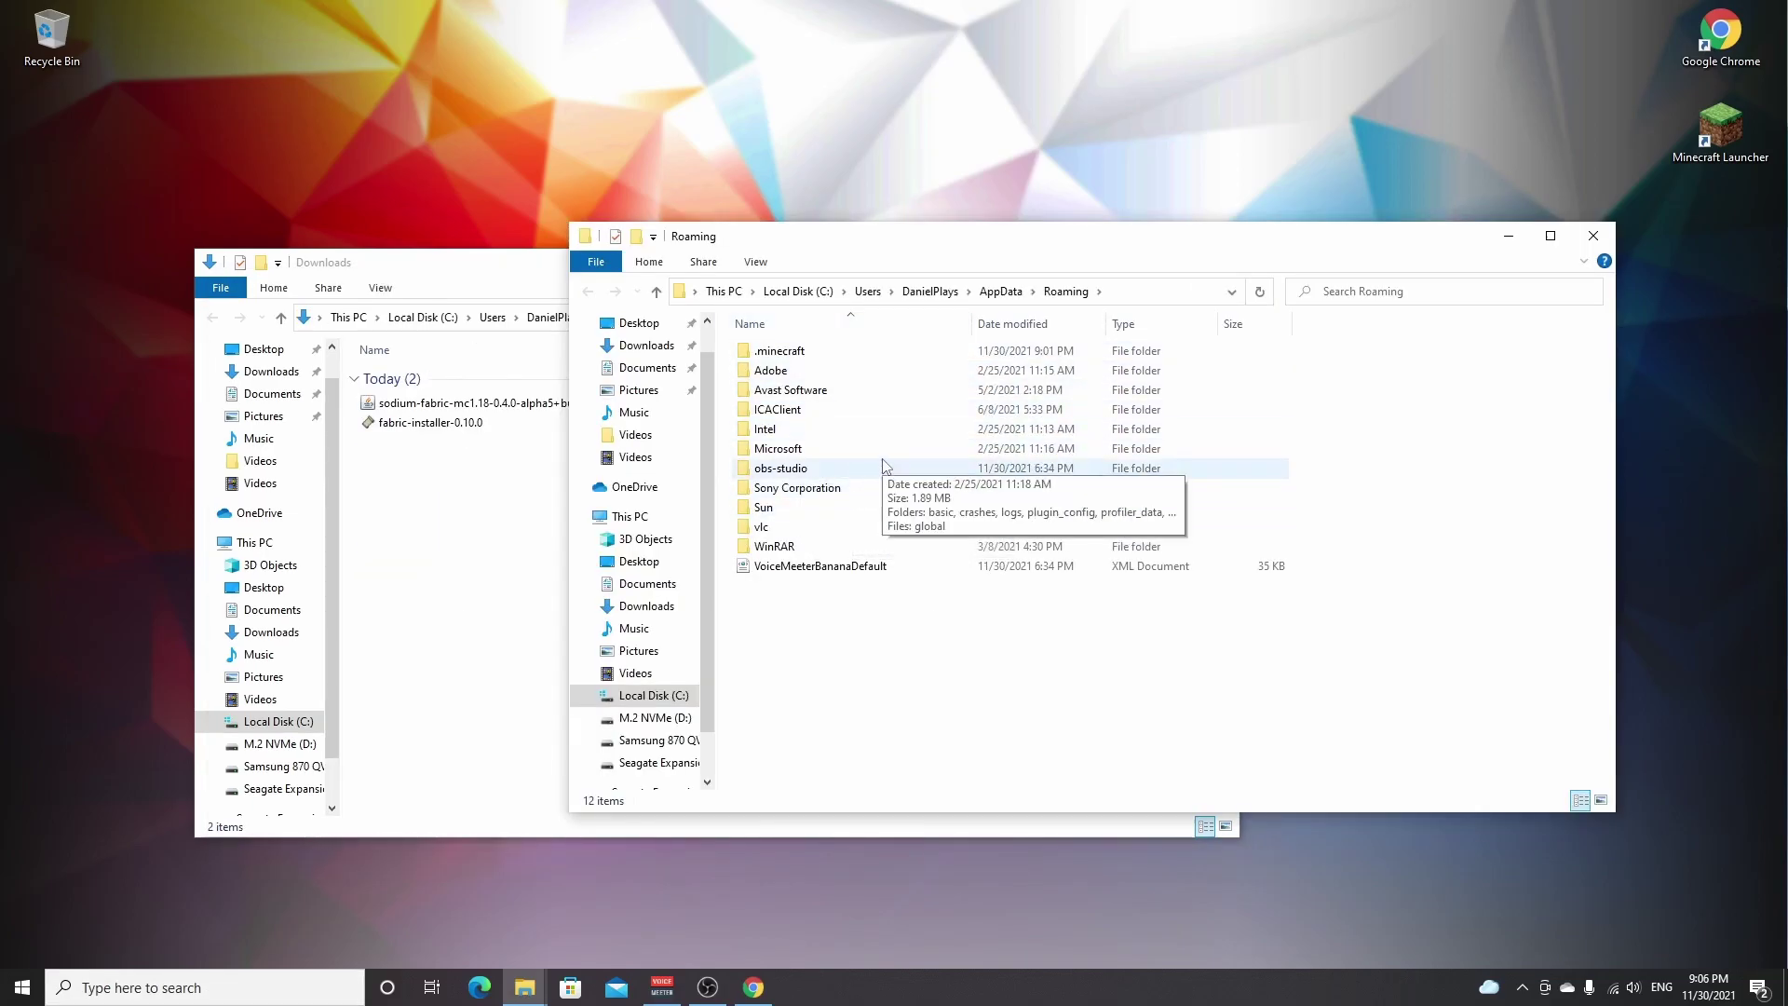
pyautogui.doubleClick(808, 352)
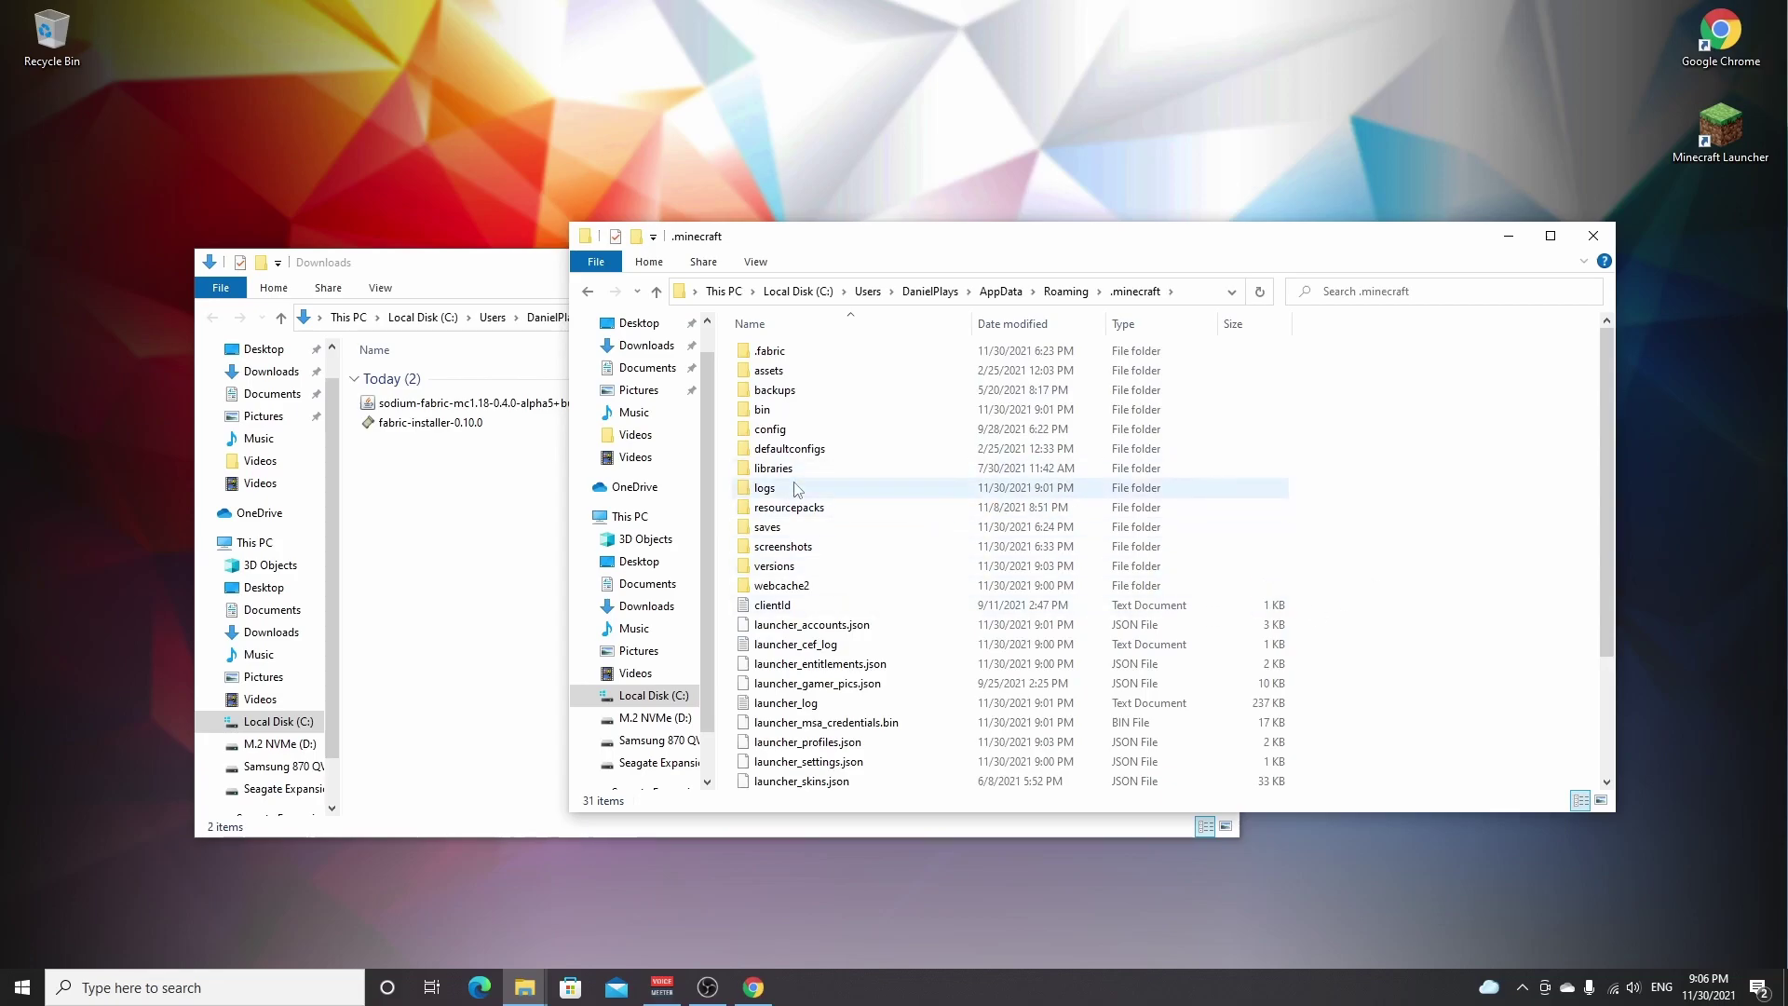
# Step: Create a new folder named "mods" in the .minecraft folder
pyautogui.rightClick(1332, 510)
pyautogui.moveTo(1376, 525)
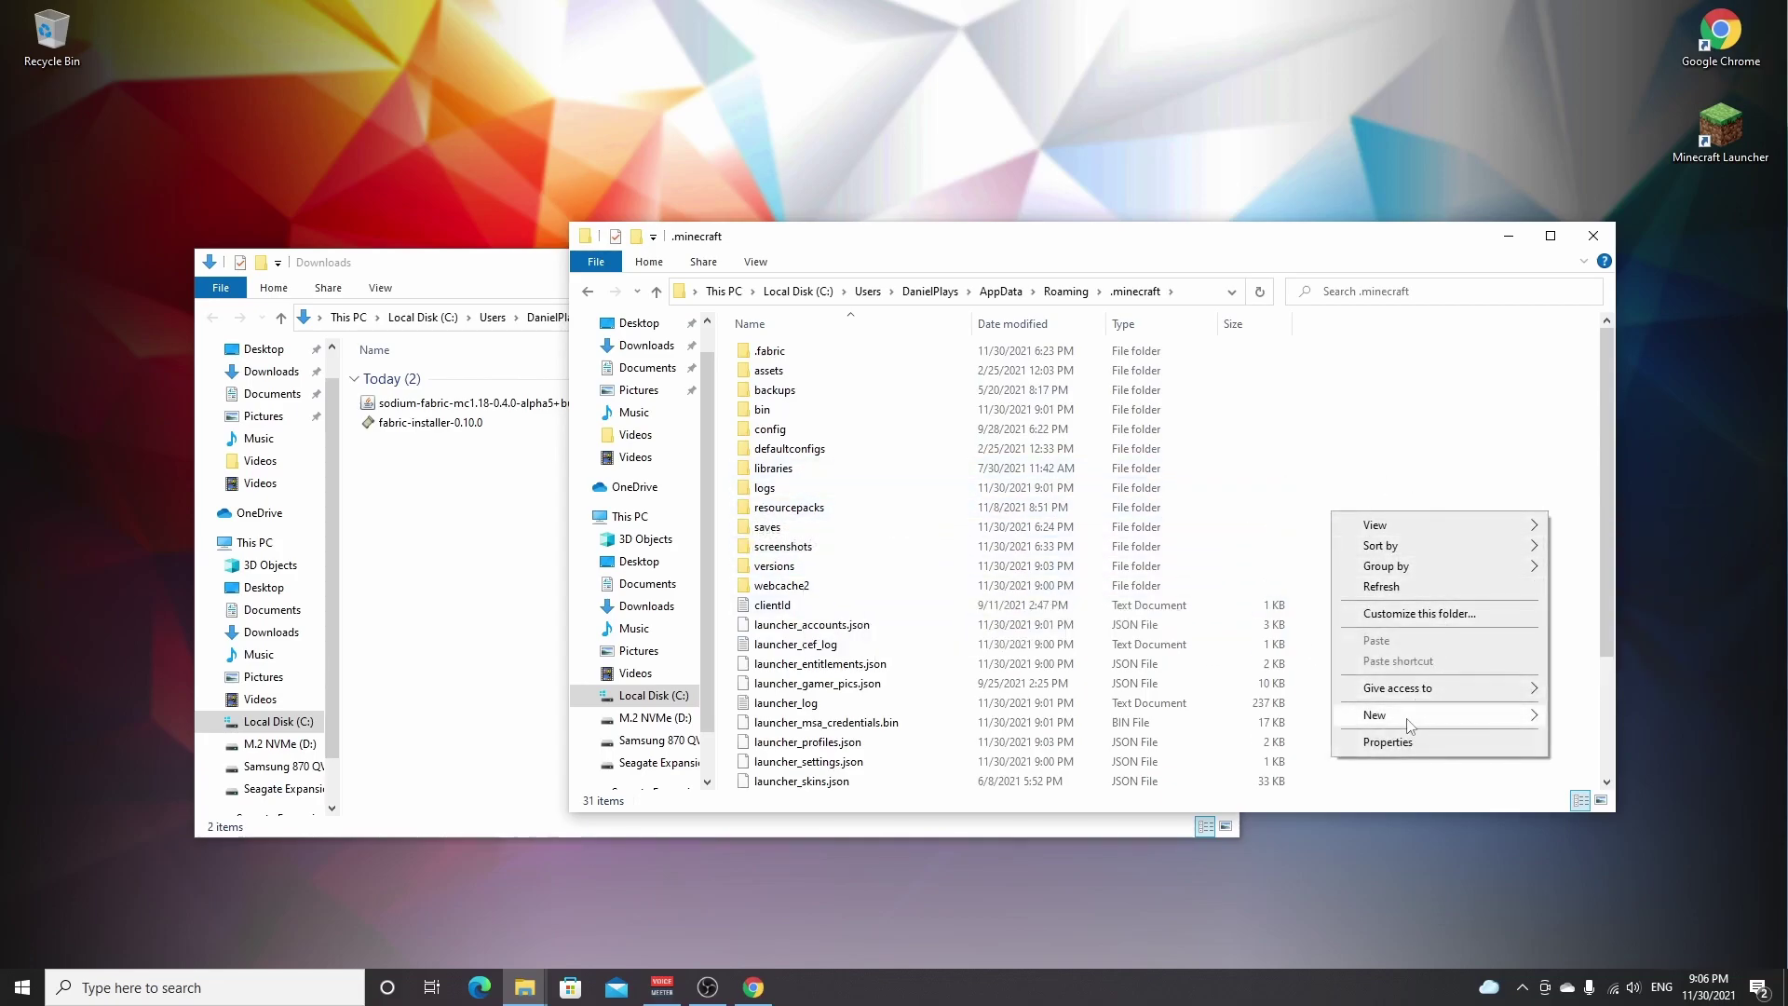
pyautogui.moveTo(1406, 724)
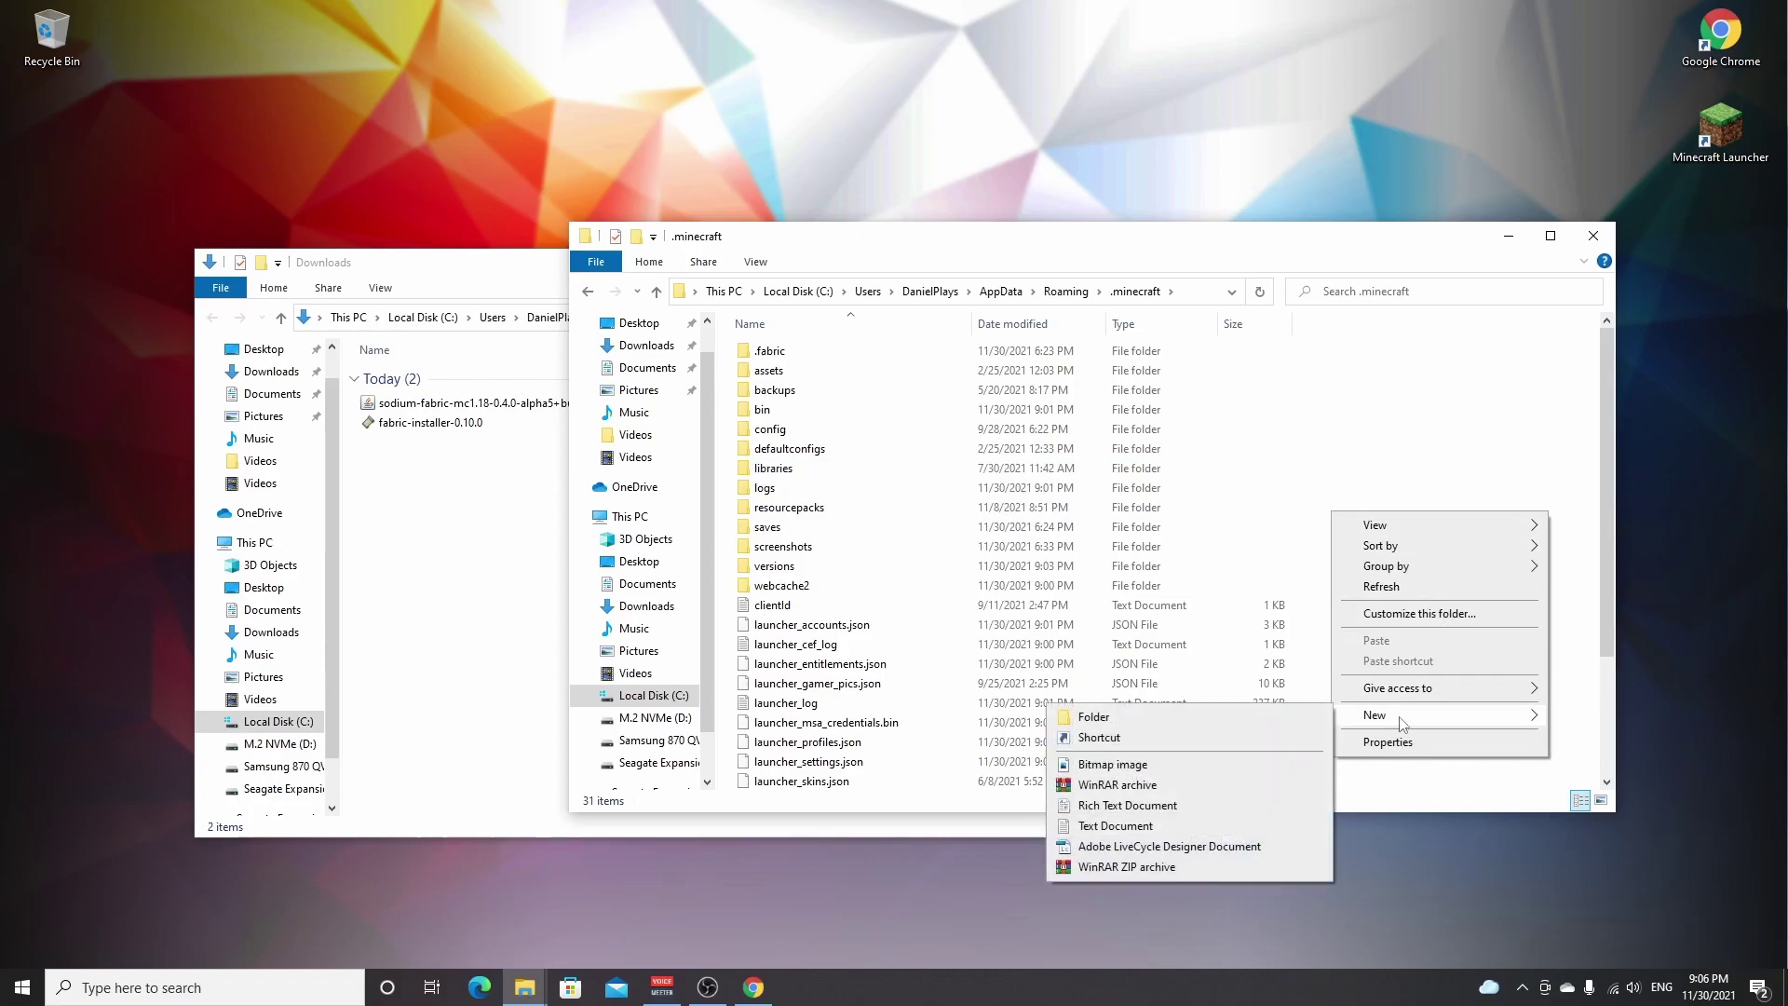
pyautogui.click(1298, 719)
pyautogui.write('mods')
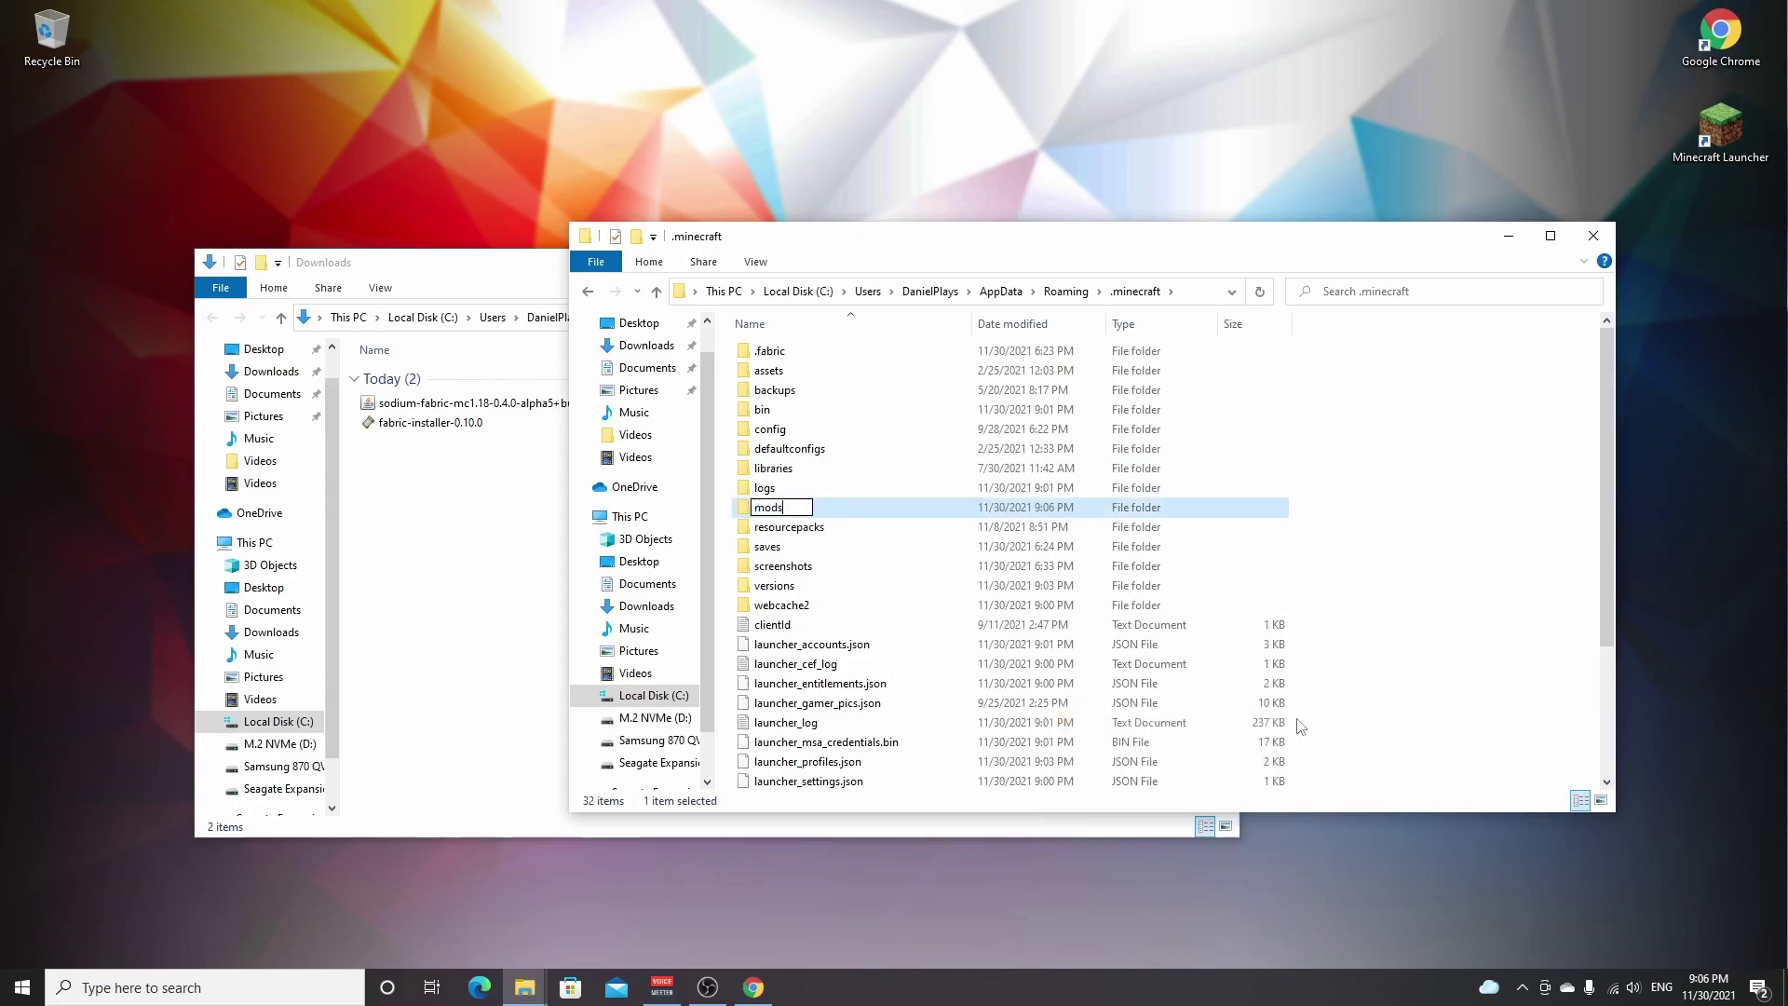
pyautogui.press('Return')
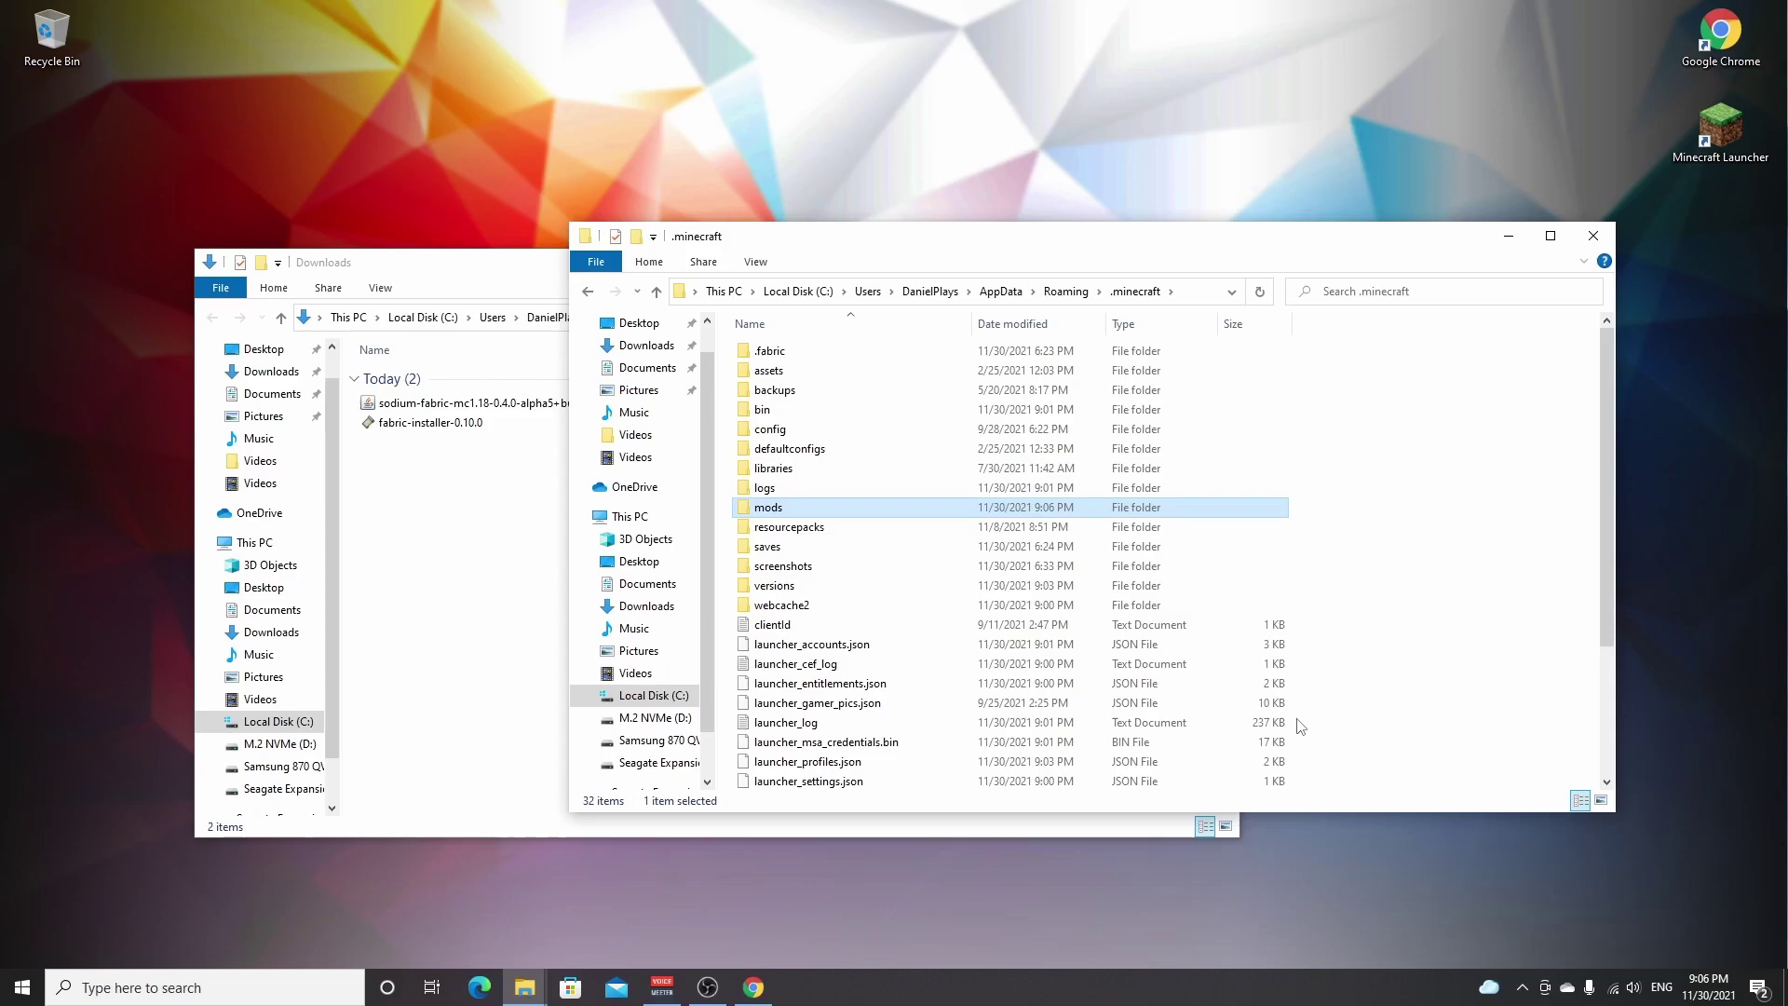
# Step: Move the Sodium 1.18 jar from Downloads into the mods folder and close both folder windows
pyautogui.doubleClick(815, 507)
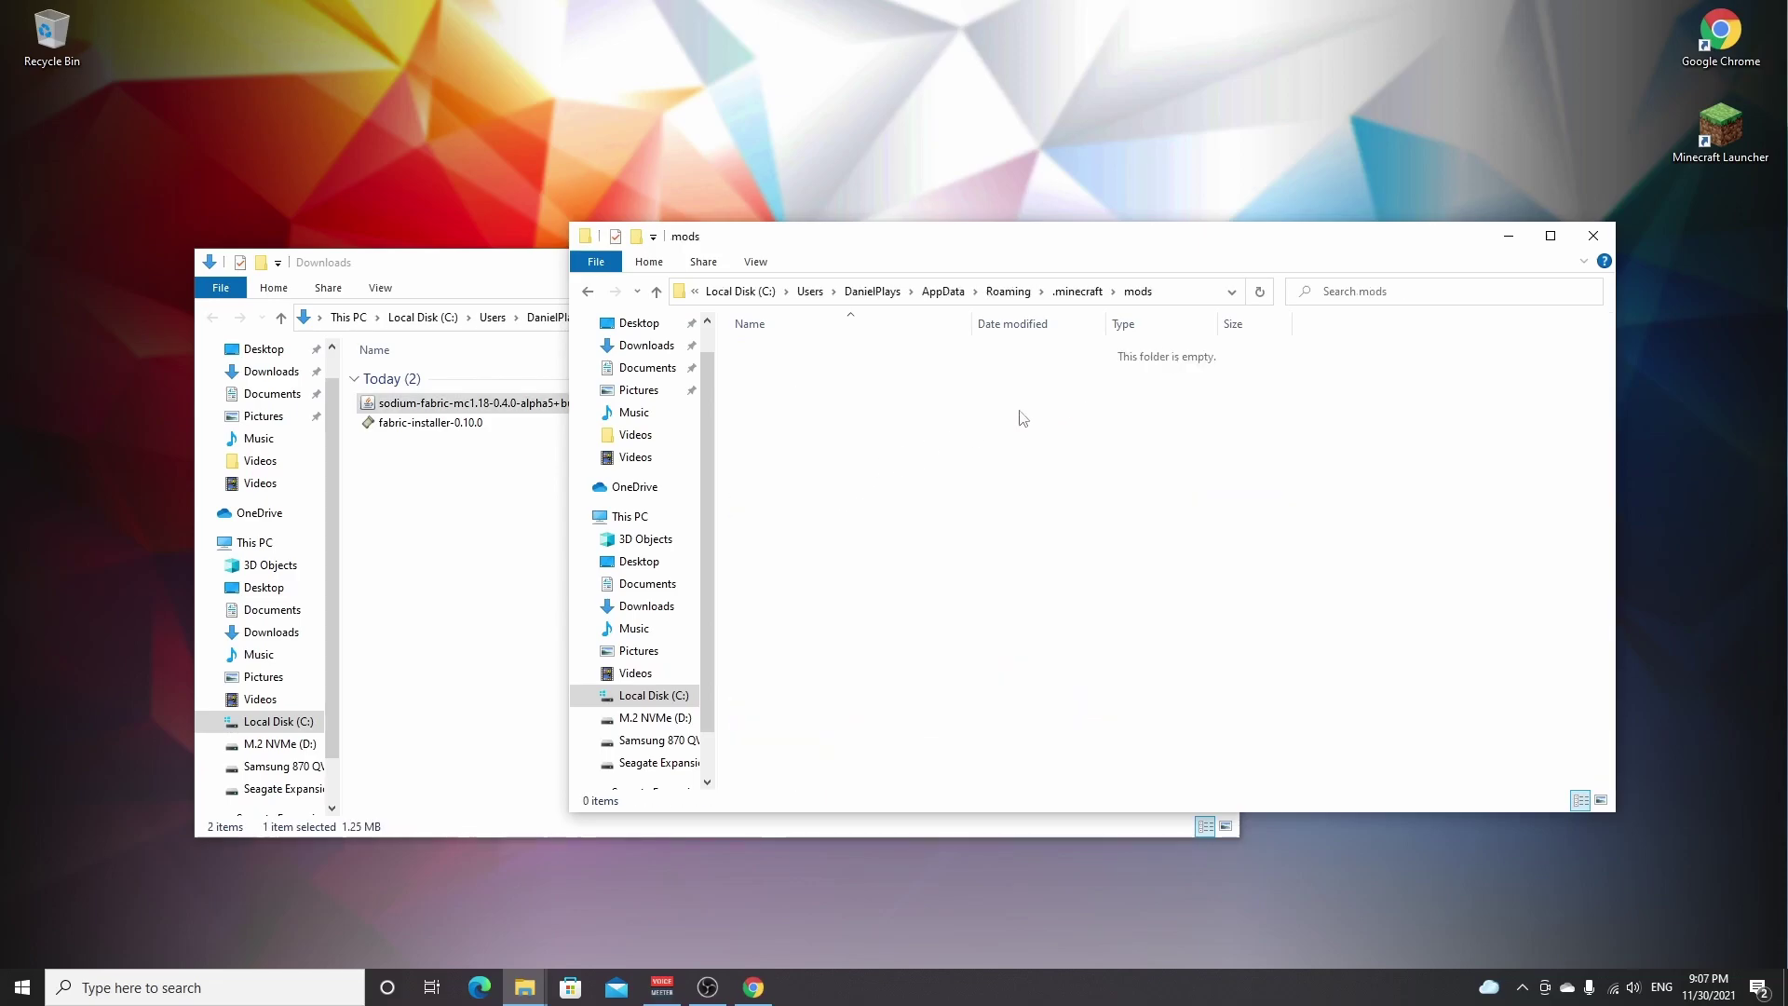
pyautogui.click(447, 475)
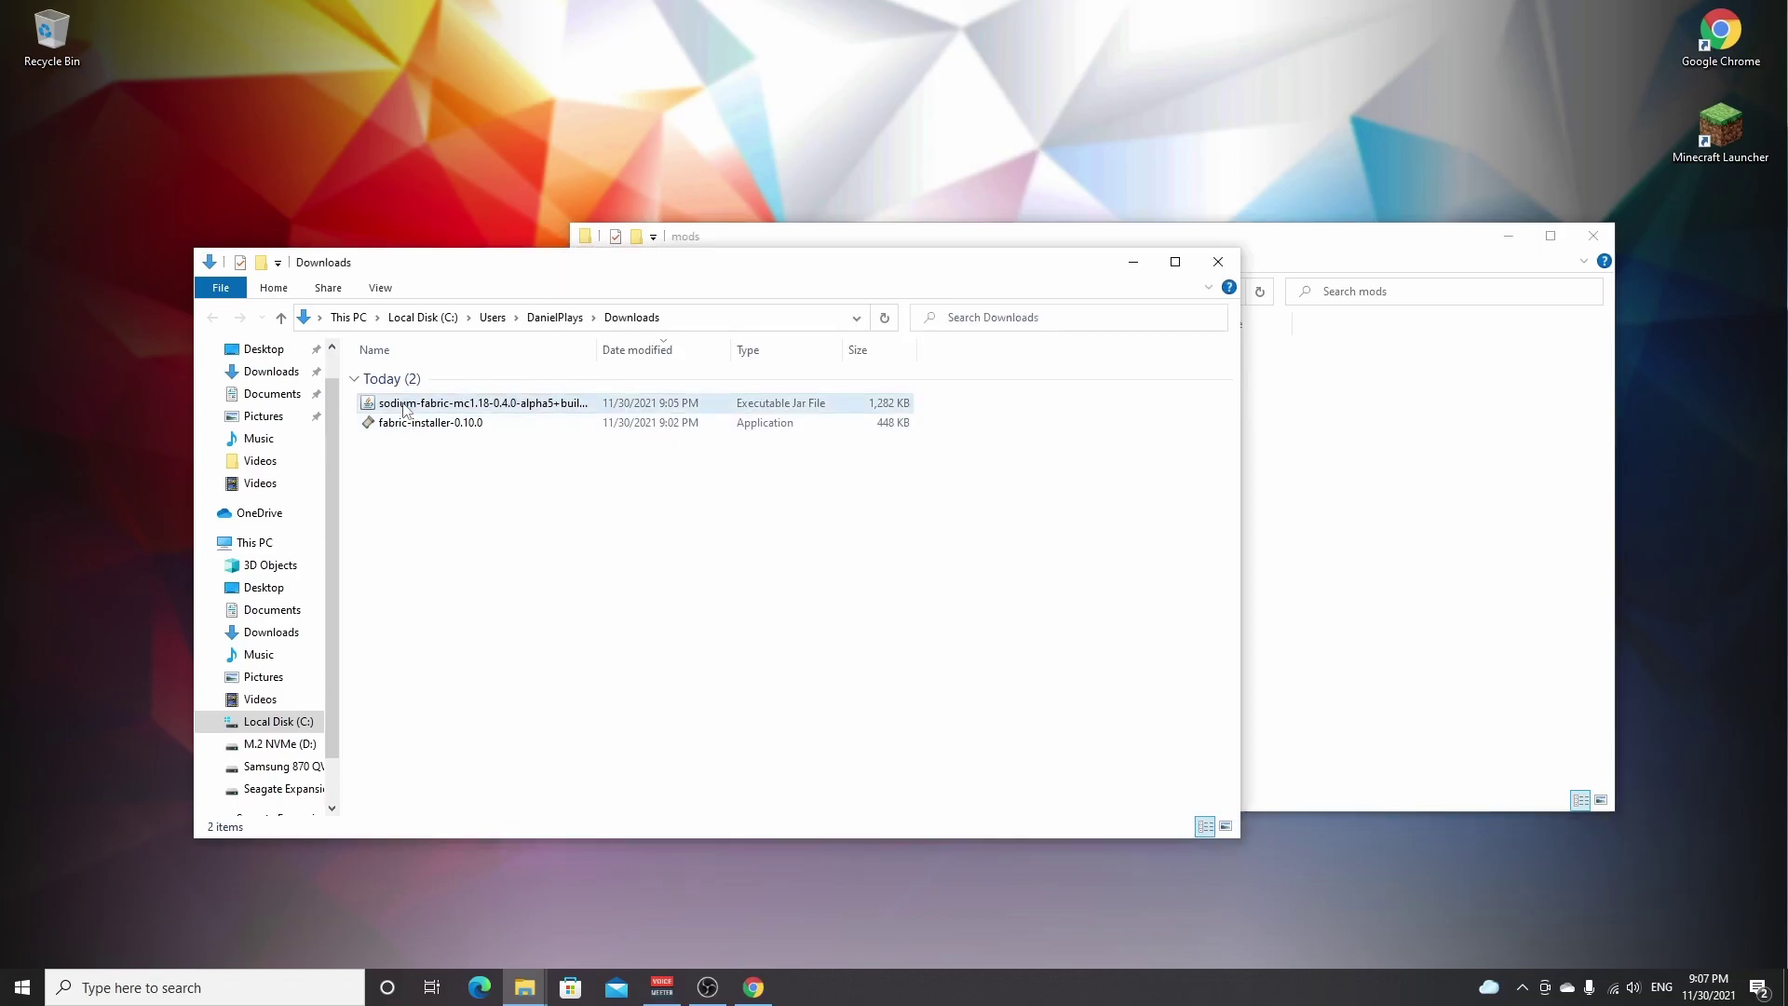
pyautogui.moveTo(406, 408); pyautogui.dragTo(1325, 451)
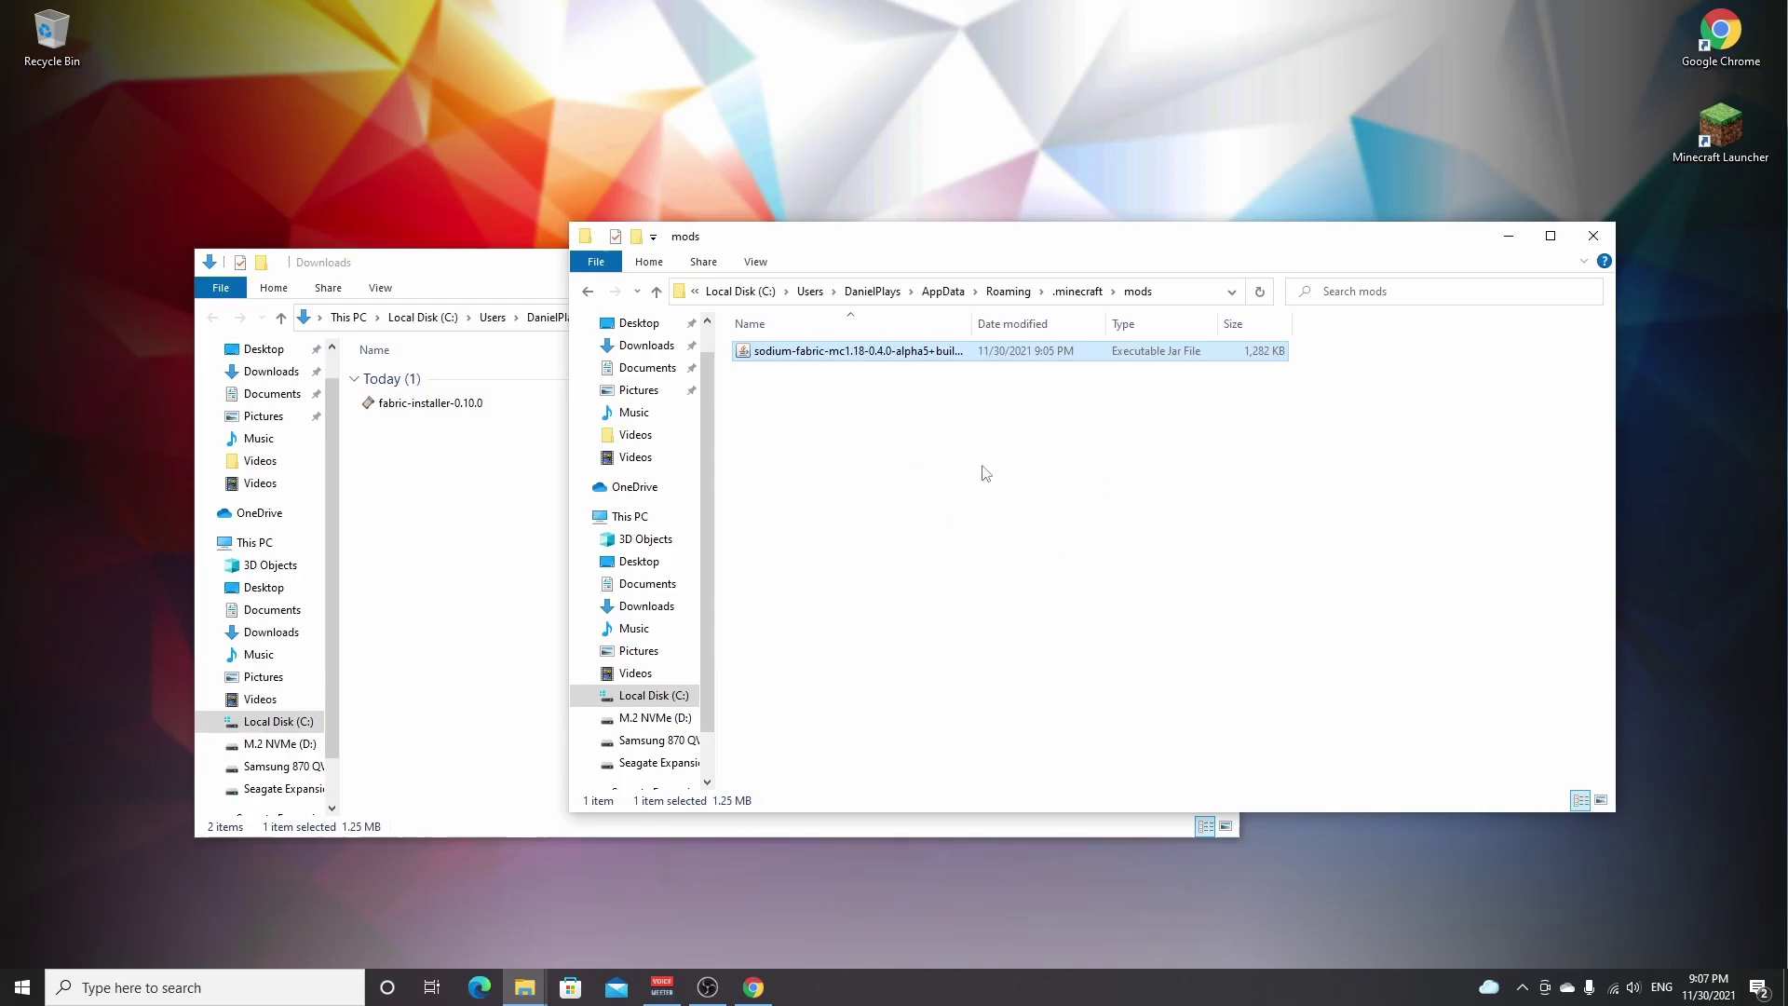
pyautogui.click(952, 468)
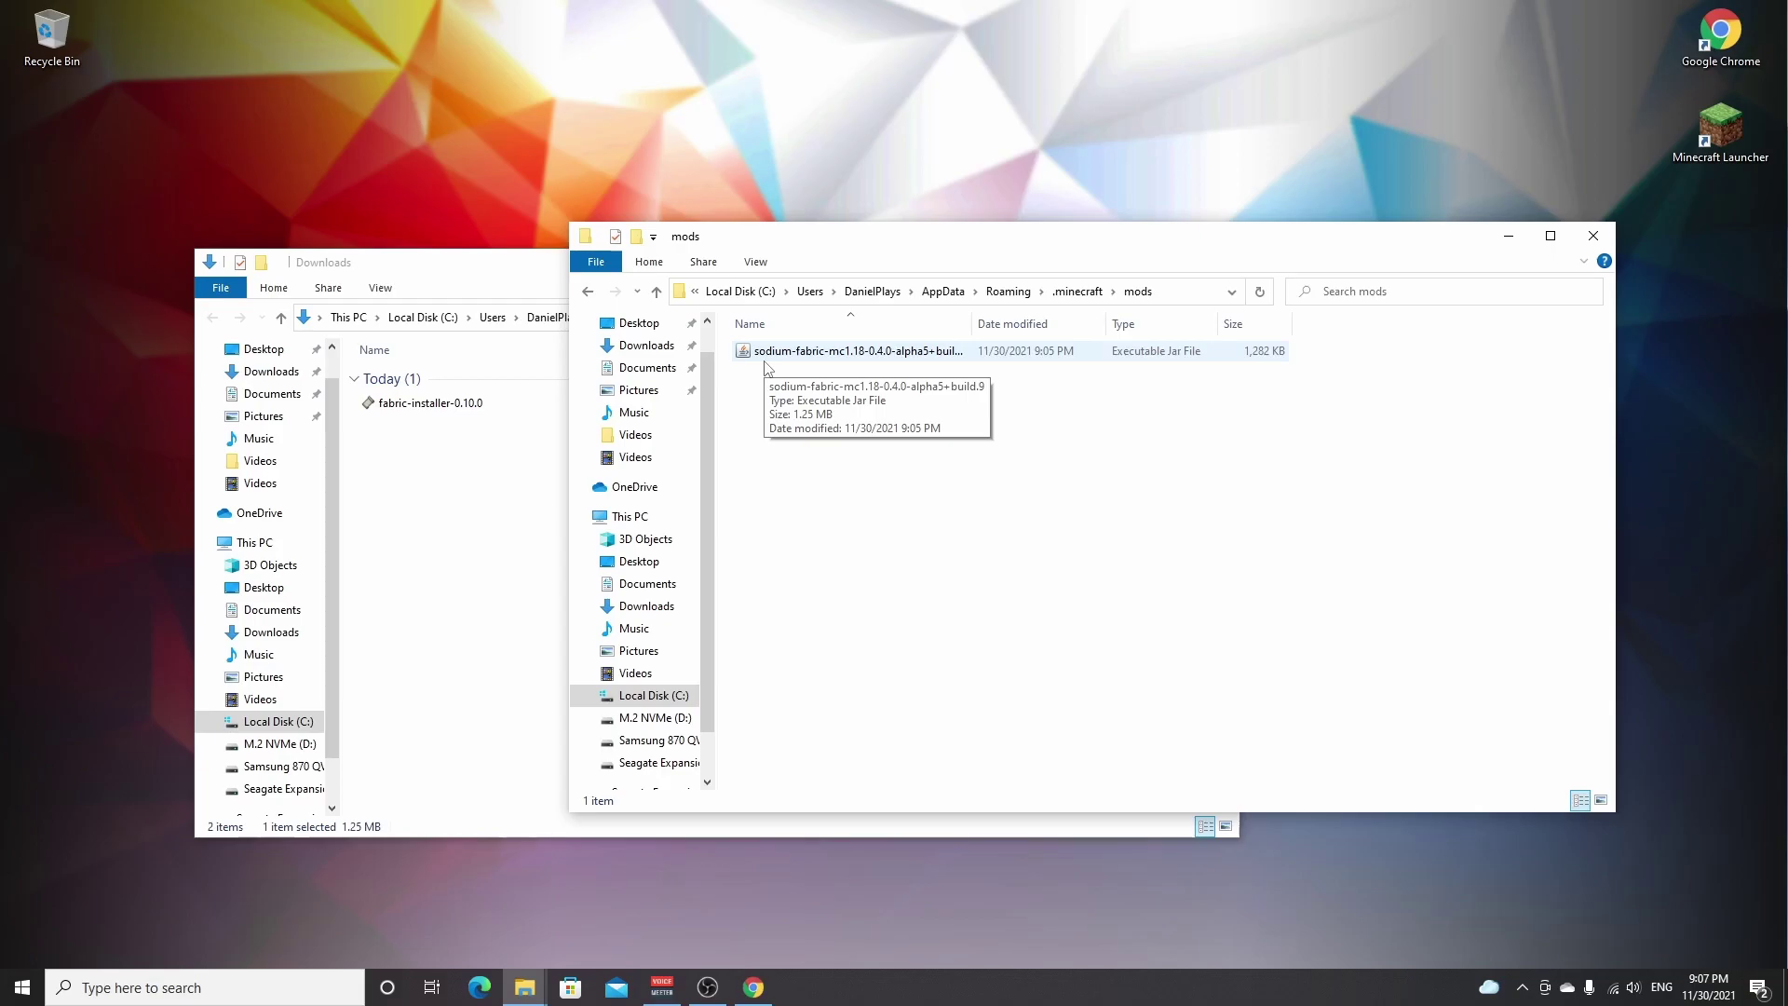
pyautogui.click(1593, 235)
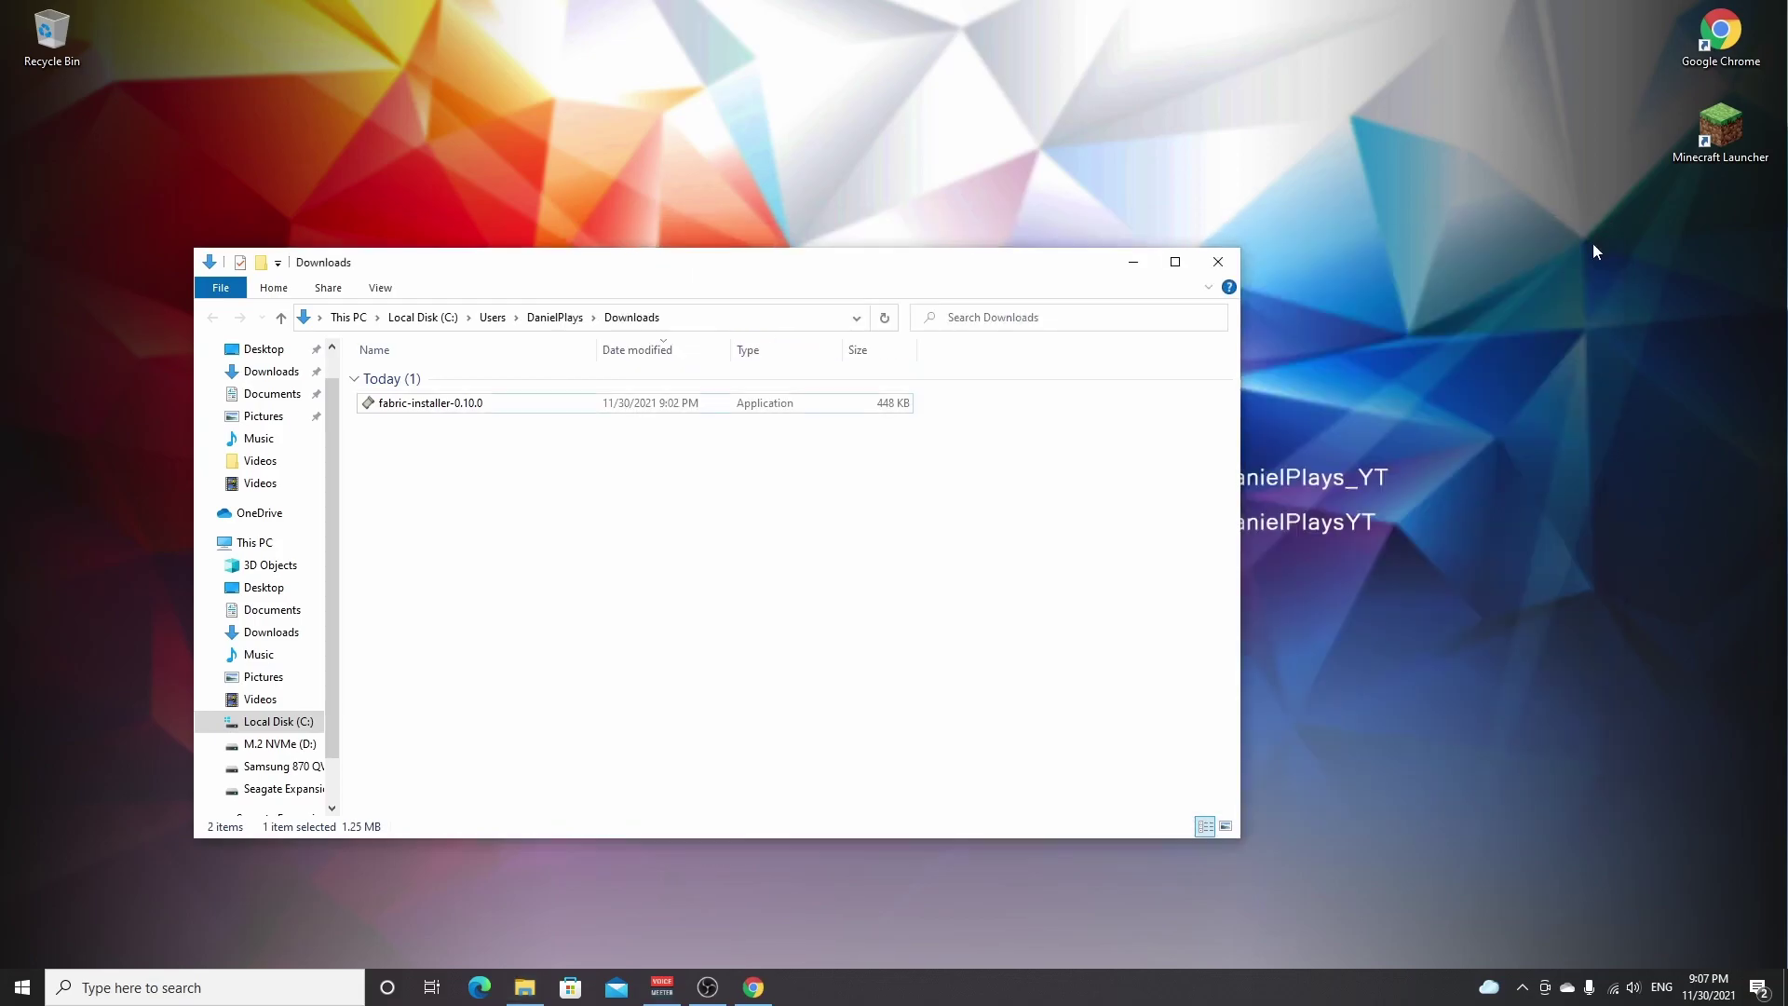
pyautogui.click(1219, 263)
# Step: Launch Minecraft from the Minecraft Launcher with the fabric-loader-1.18 installation, accepting the modified-installation risks and disabling further warnings
pyautogui.doubleClick(1697, 143)
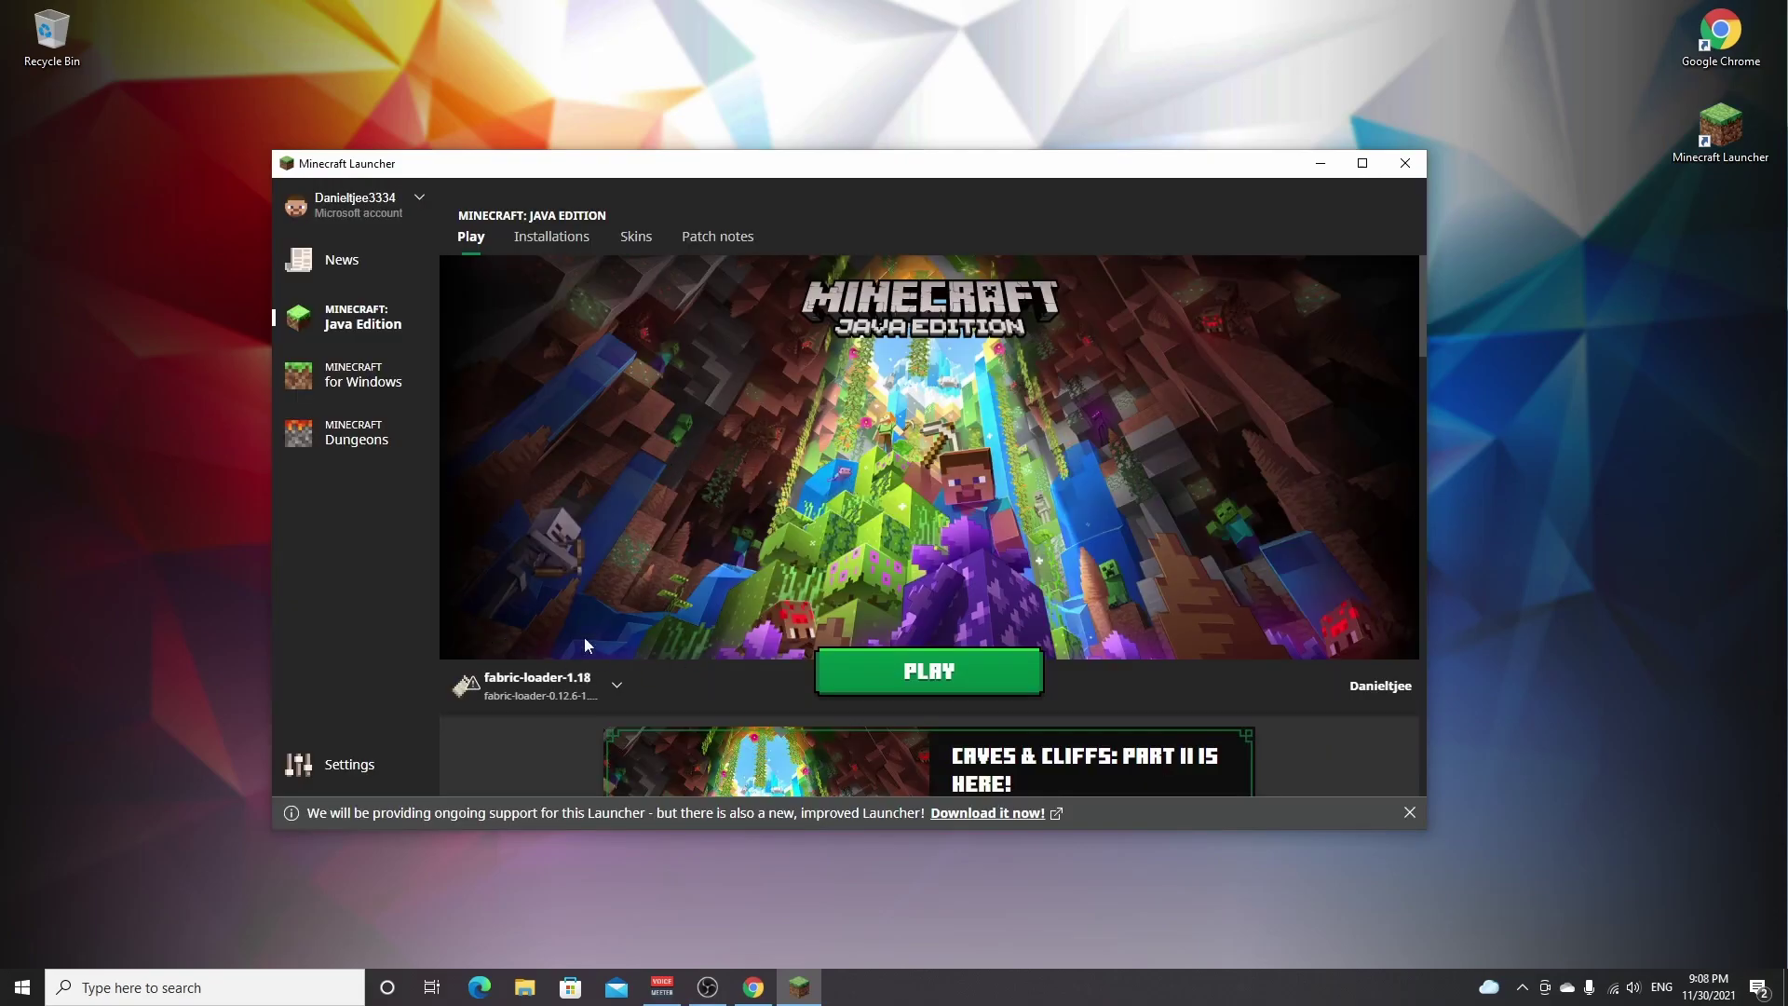
pyautogui.click(518, 687)
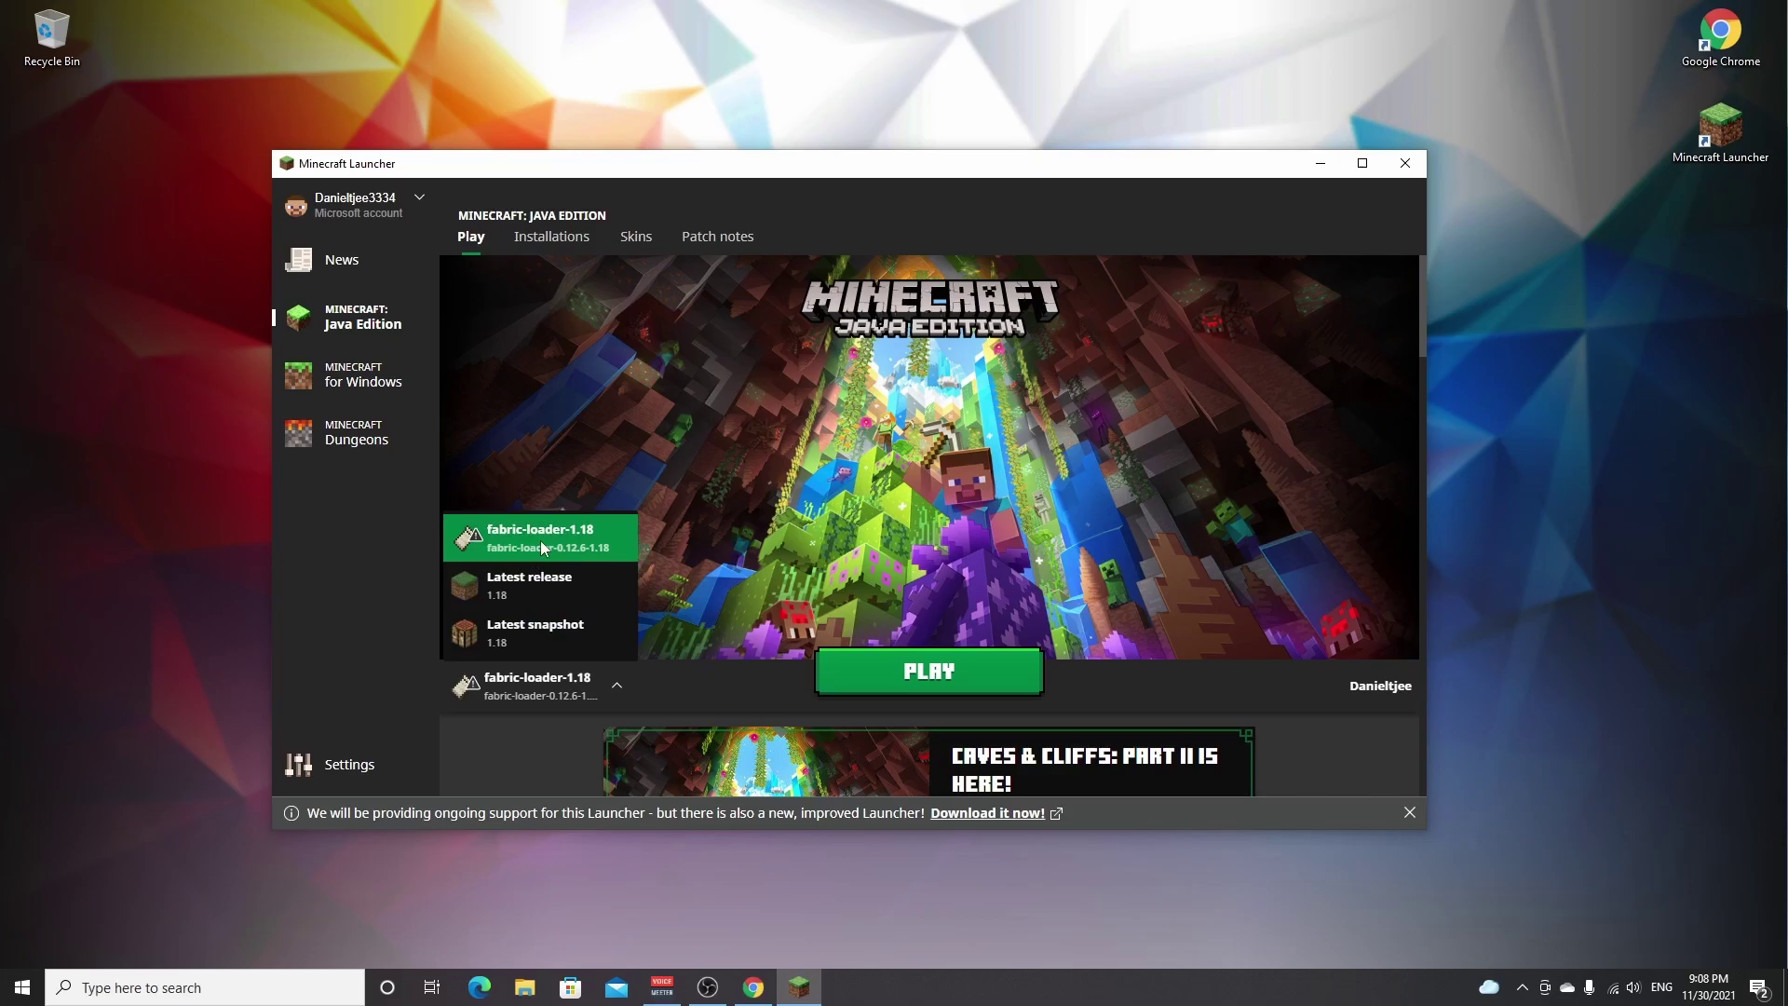
pyautogui.click(572, 534)
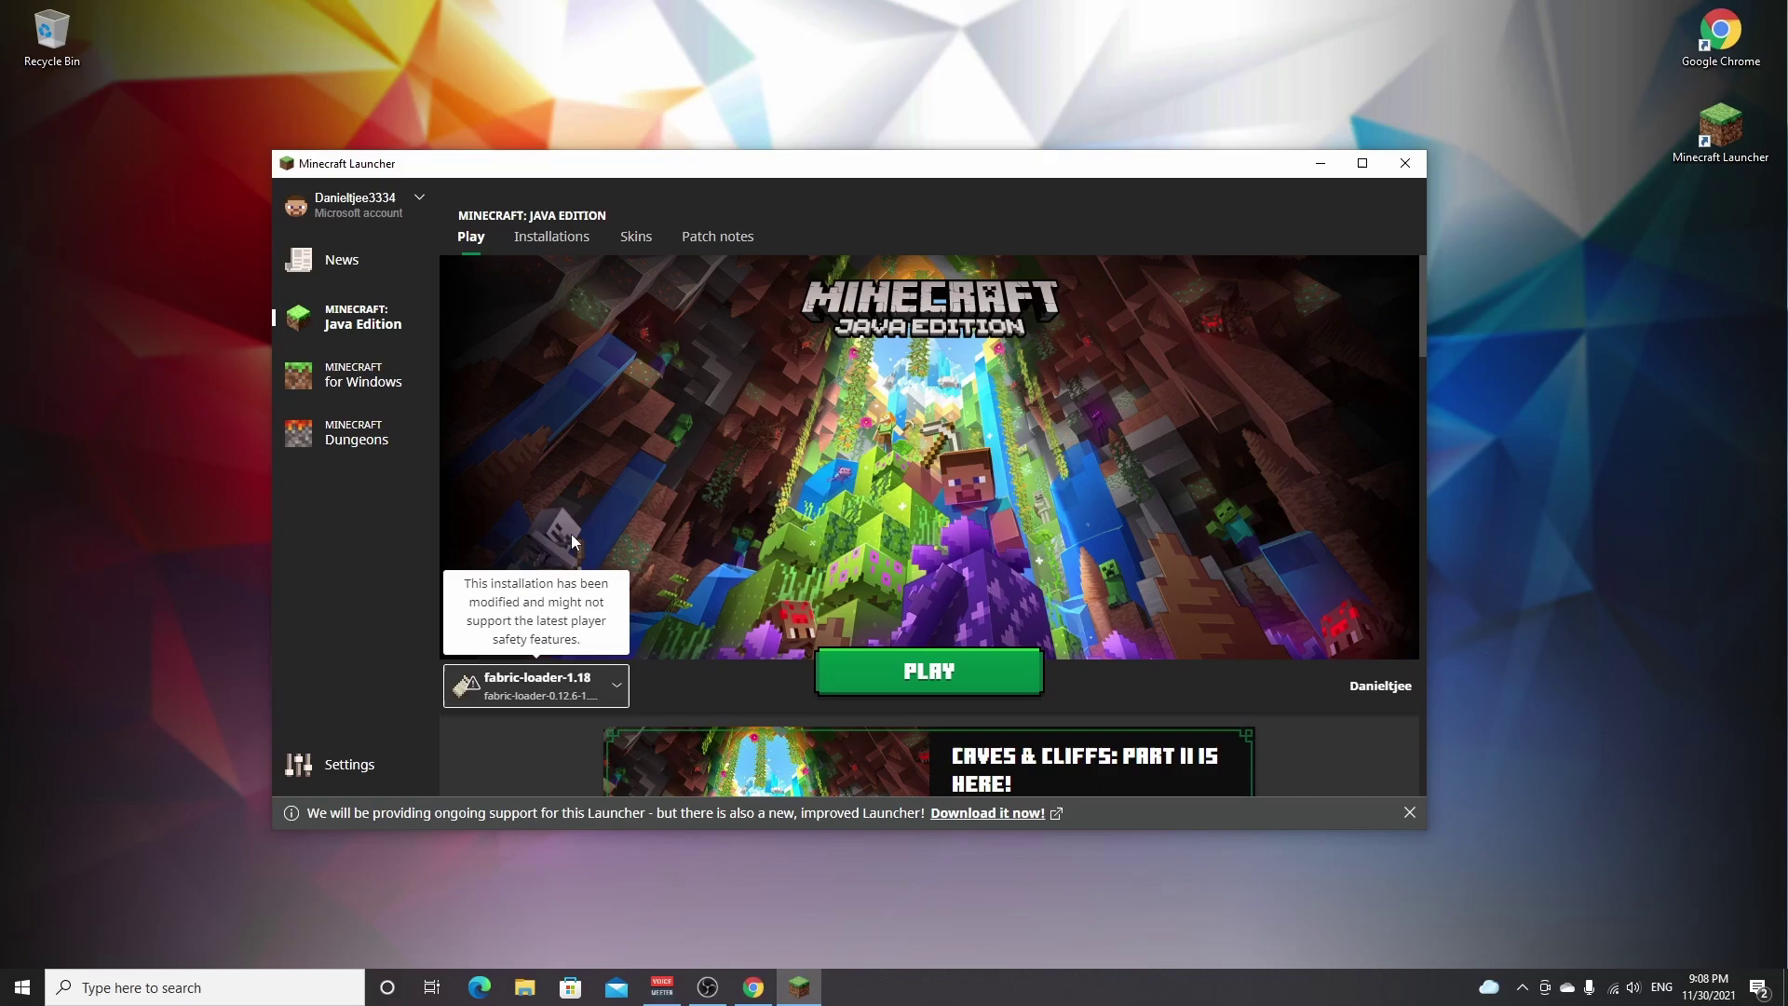
pyautogui.click(930, 679)
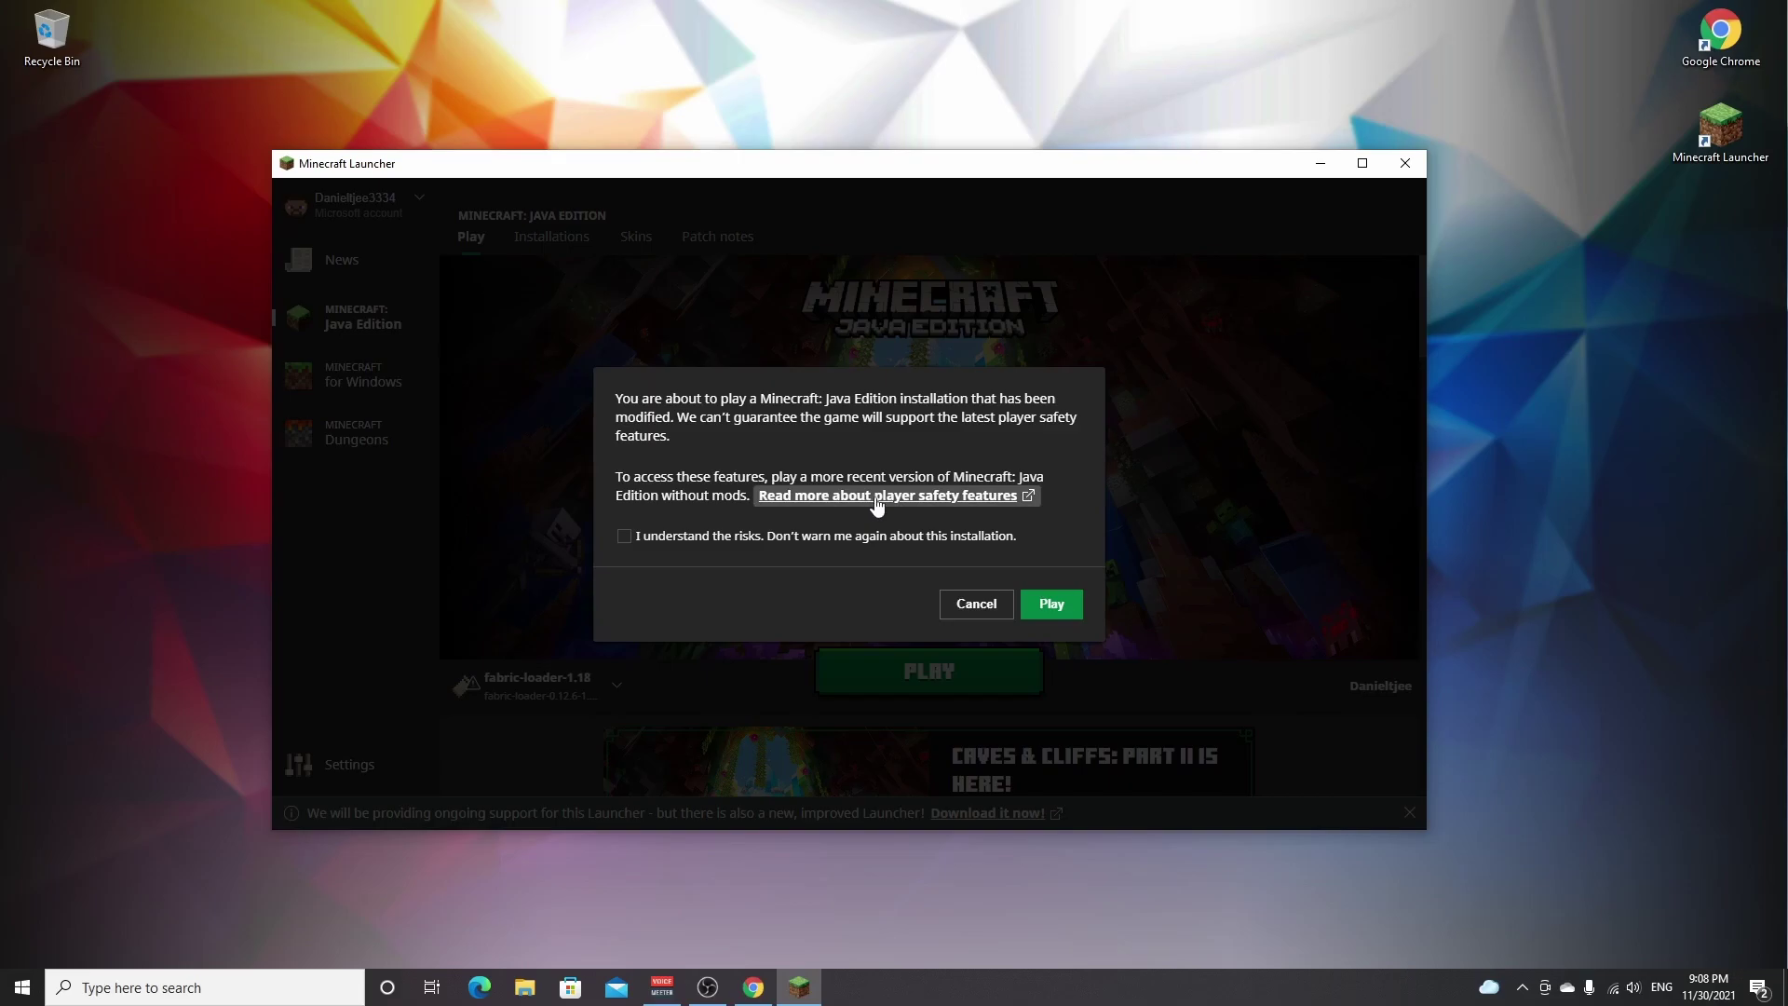
pyautogui.click(622, 536)
pyautogui.click(1051, 603)
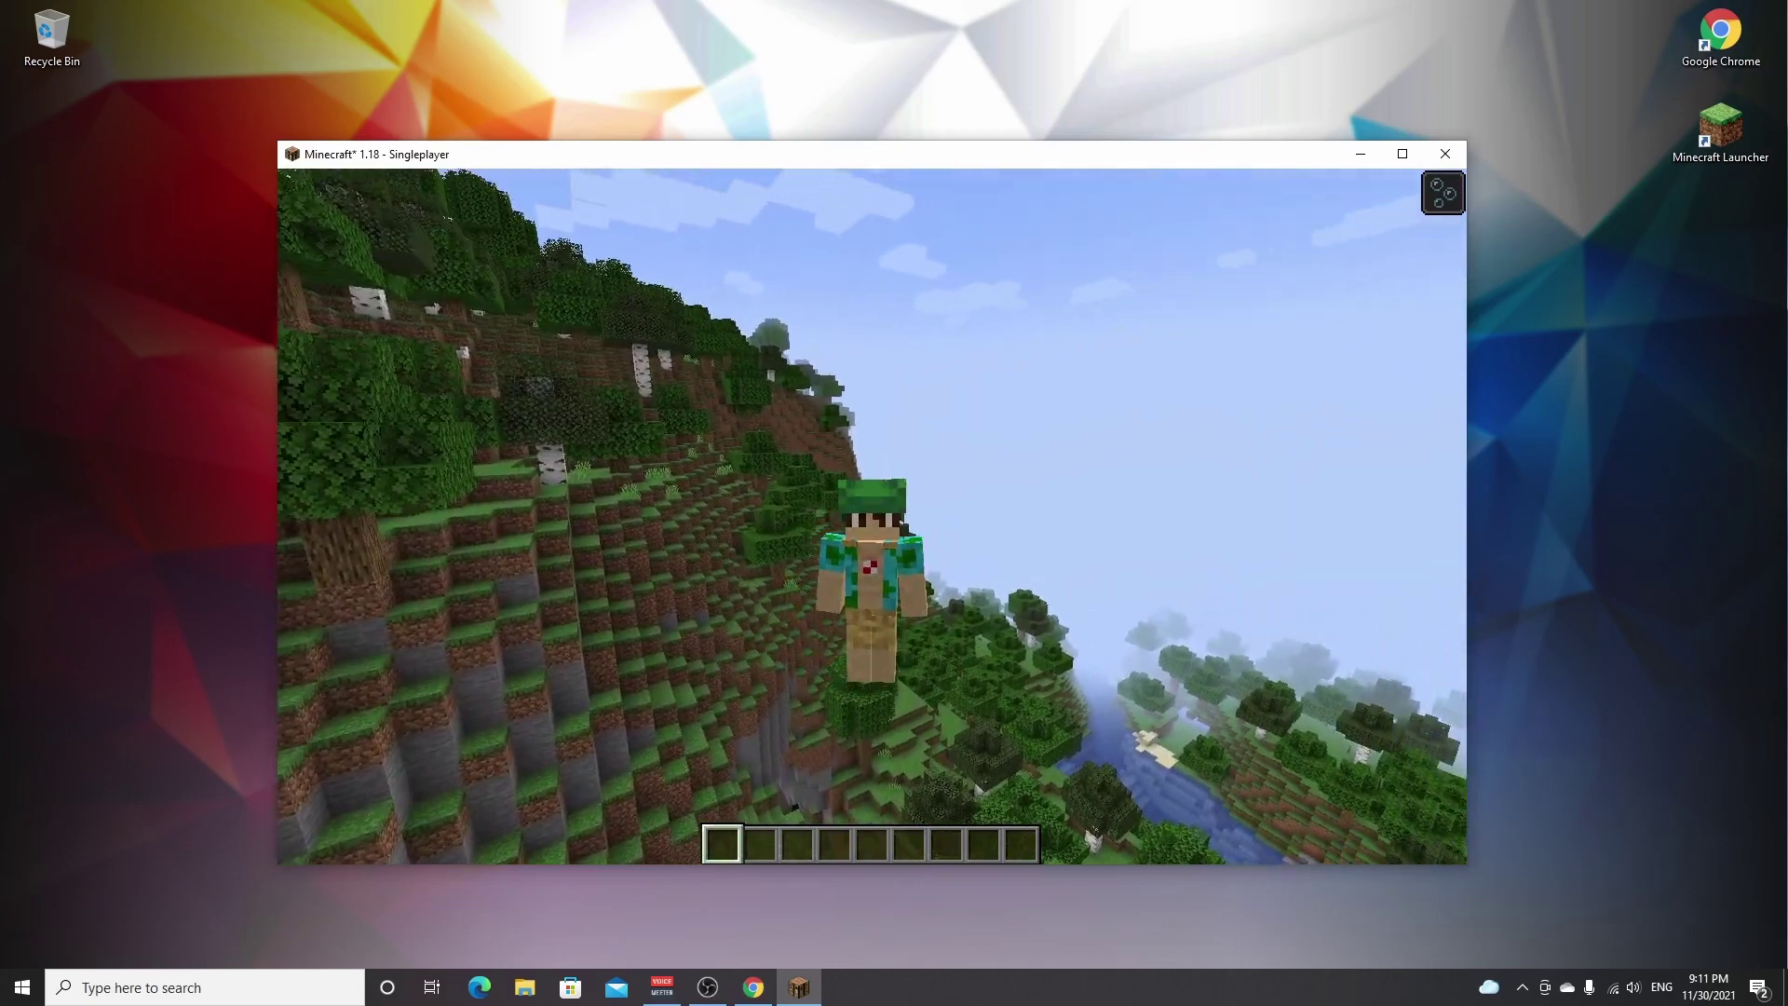
# Step: Open the video settings from the running world and set the render distance to 4 chunks
pyautogui.press('Escape')
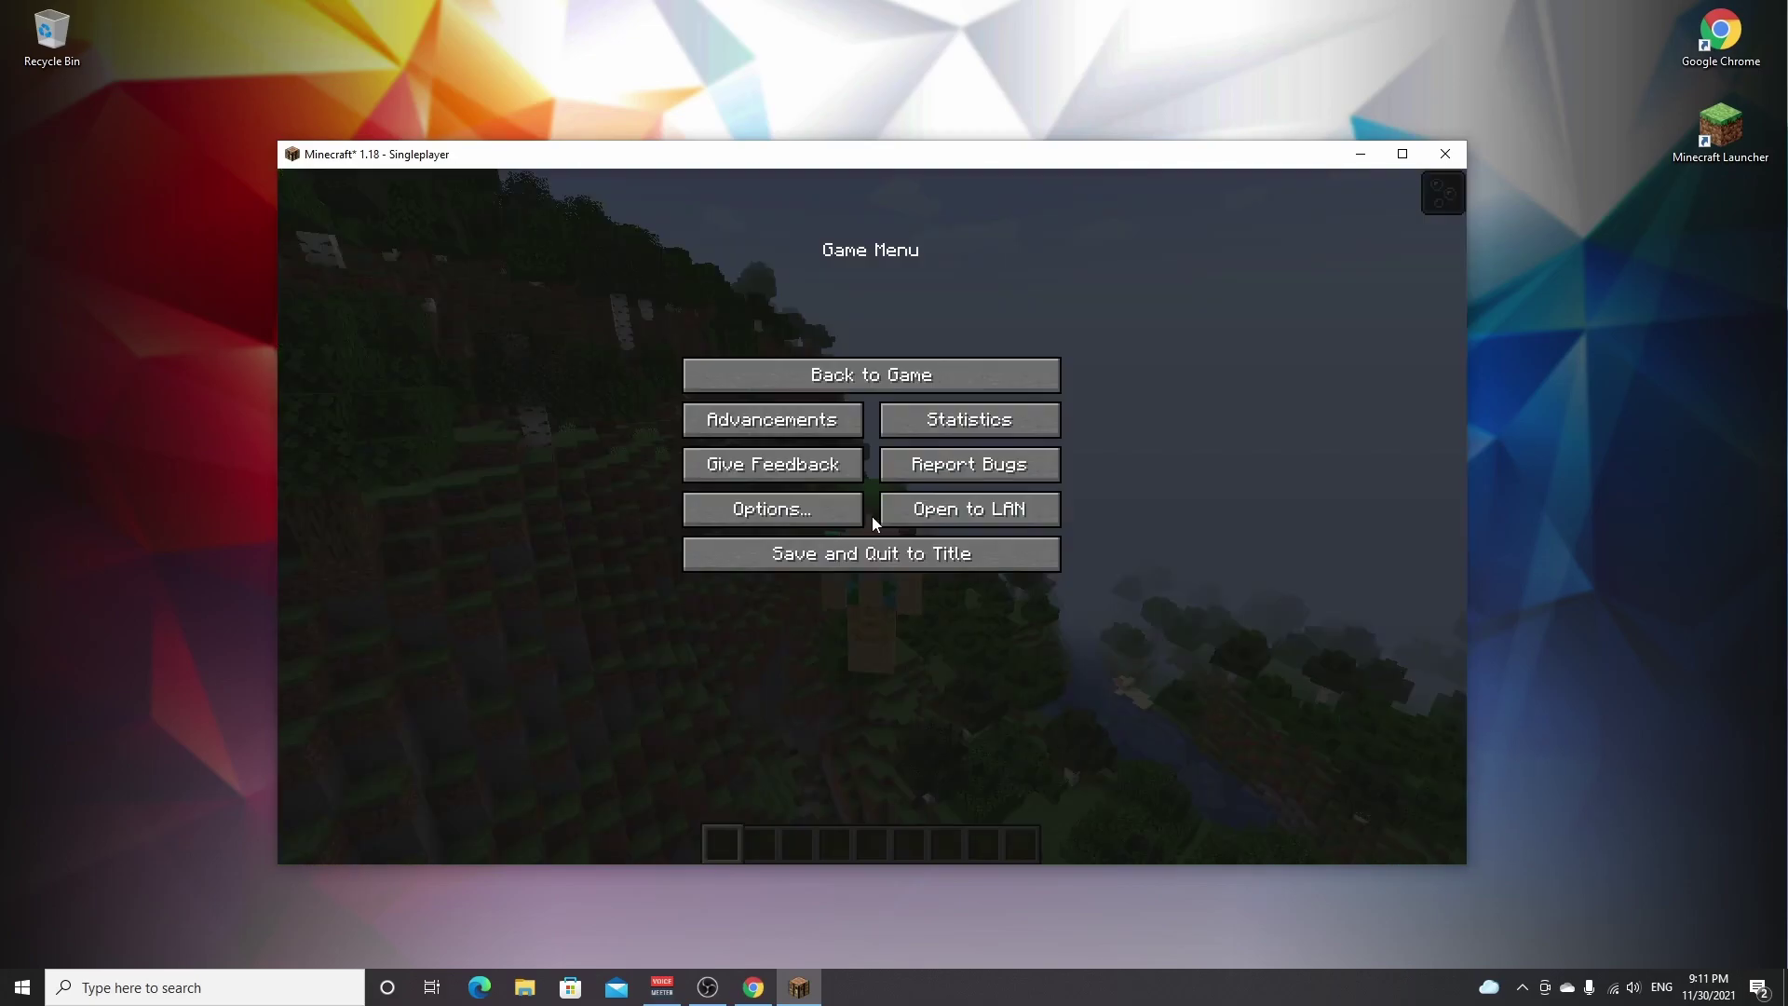
pyautogui.click(802, 515)
pyautogui.click(728, 438)
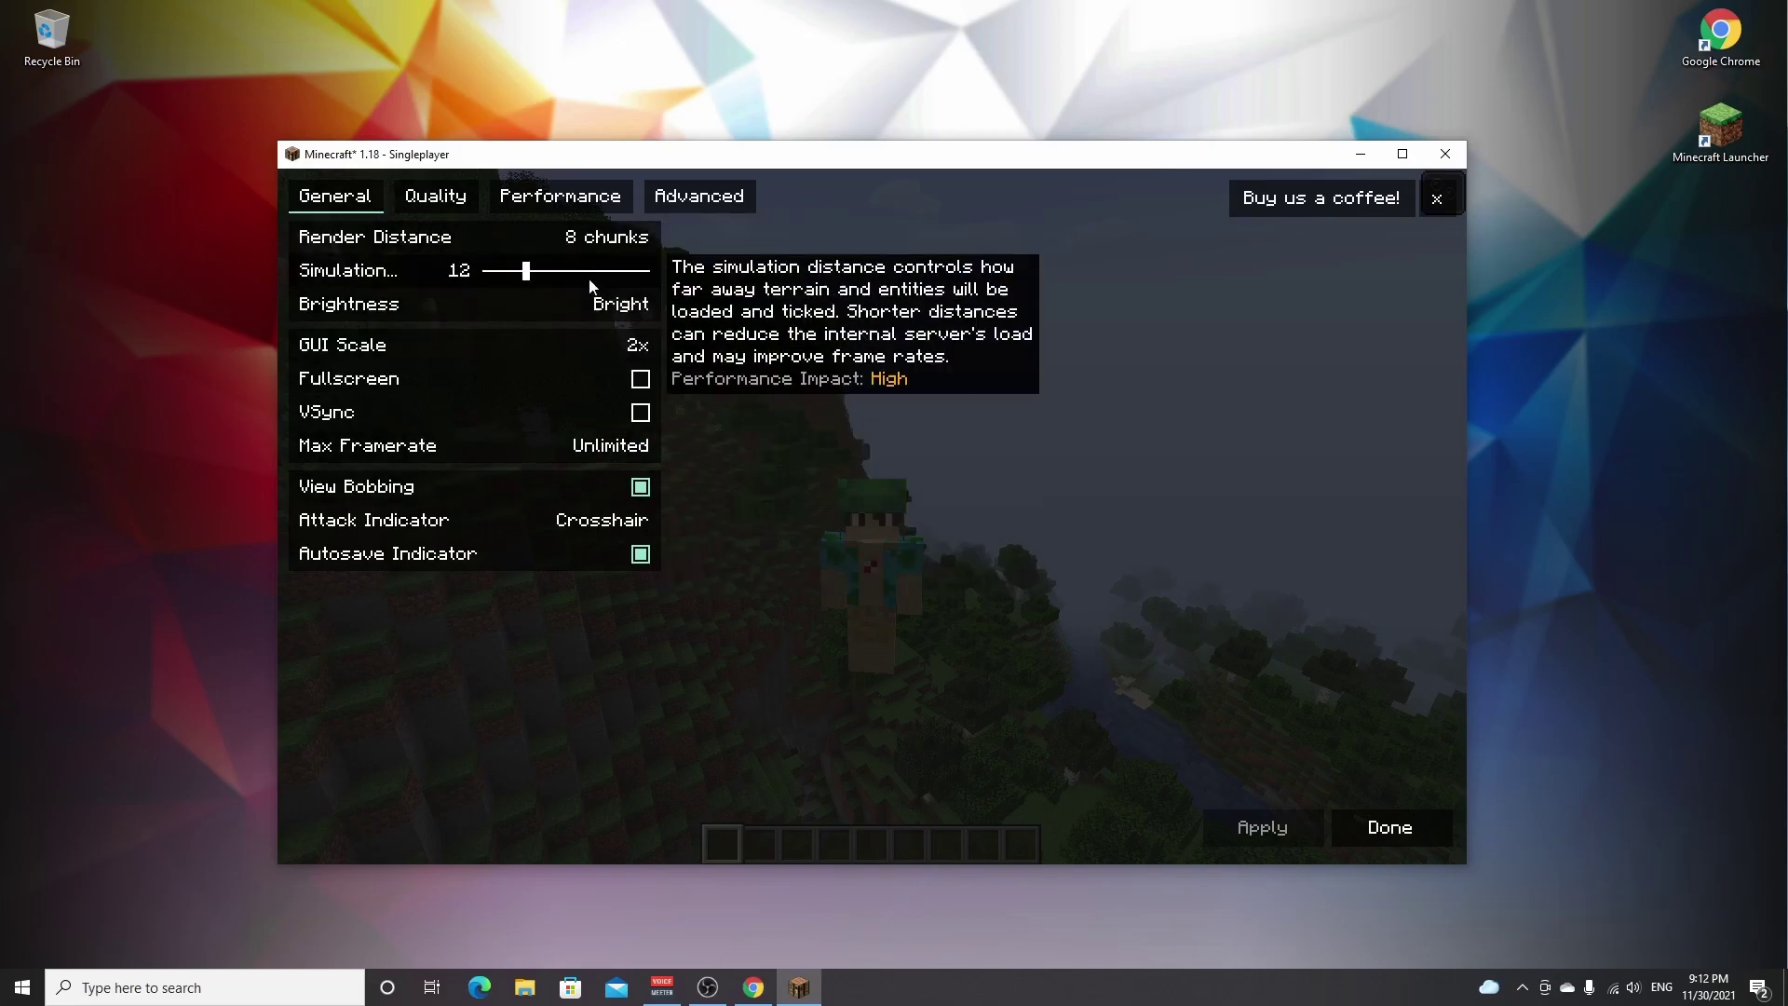
pyautogui.moveTo(559, 244)
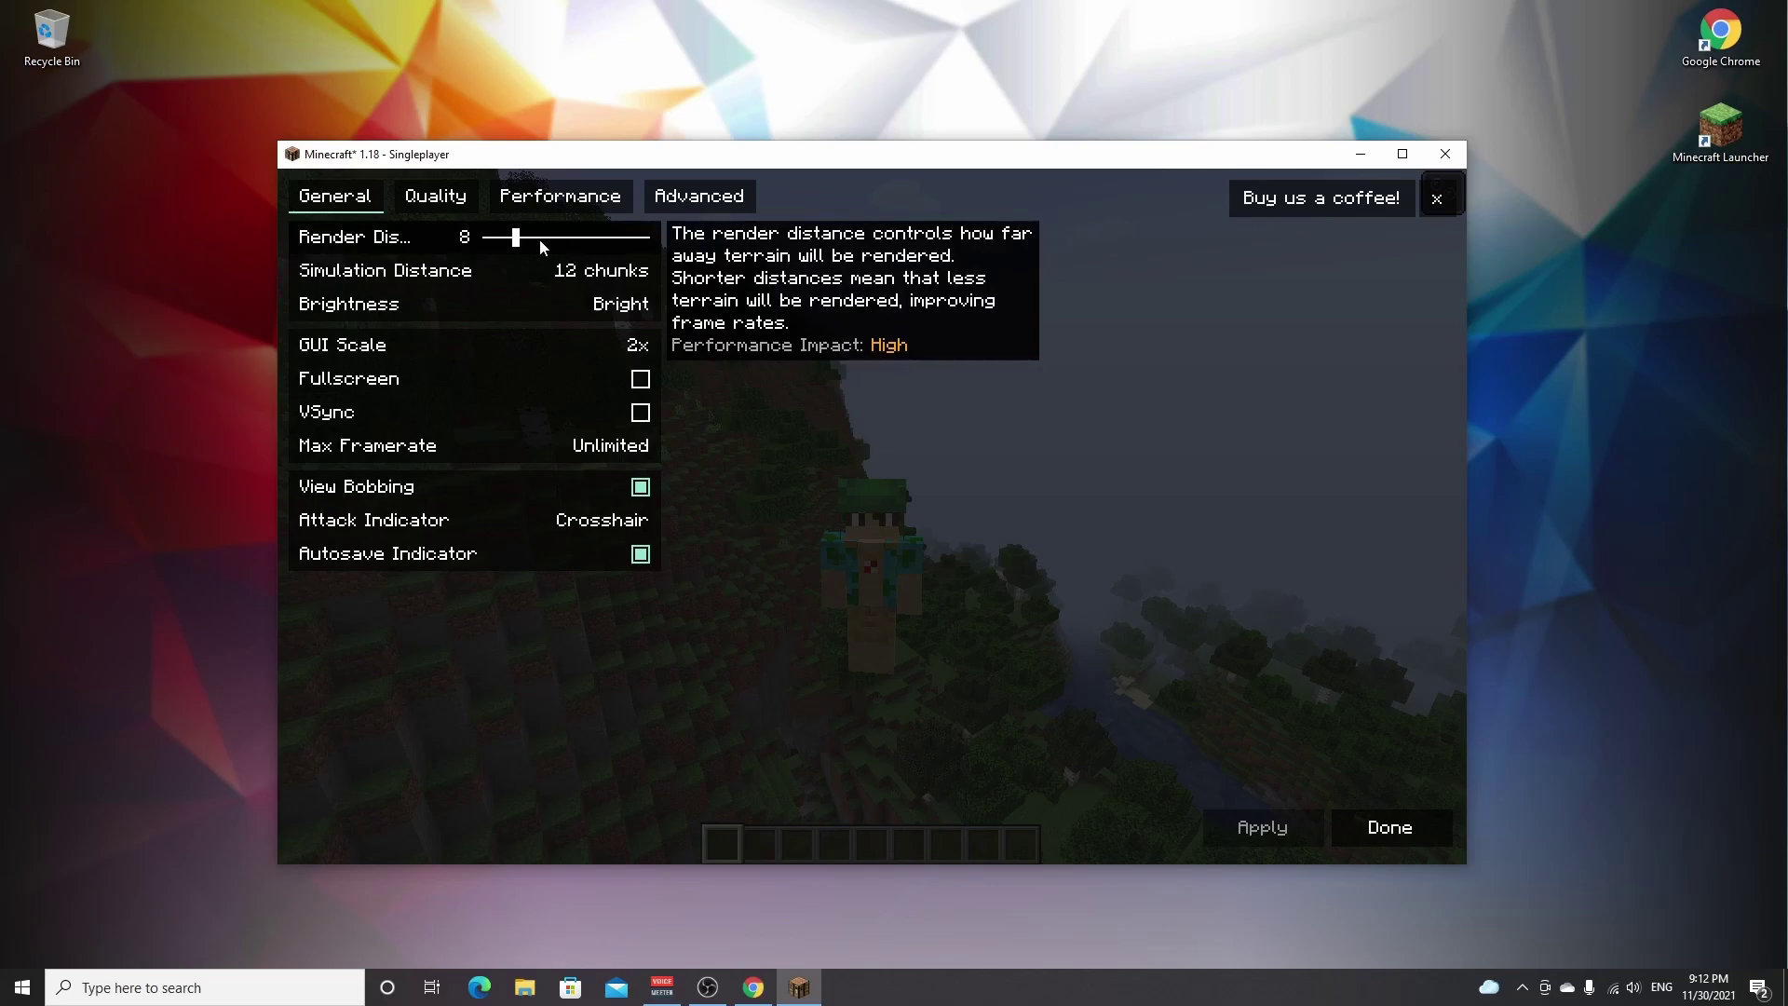
pyautogui.moveTo(517, 238); pyautogui.dragTo(496, 242)
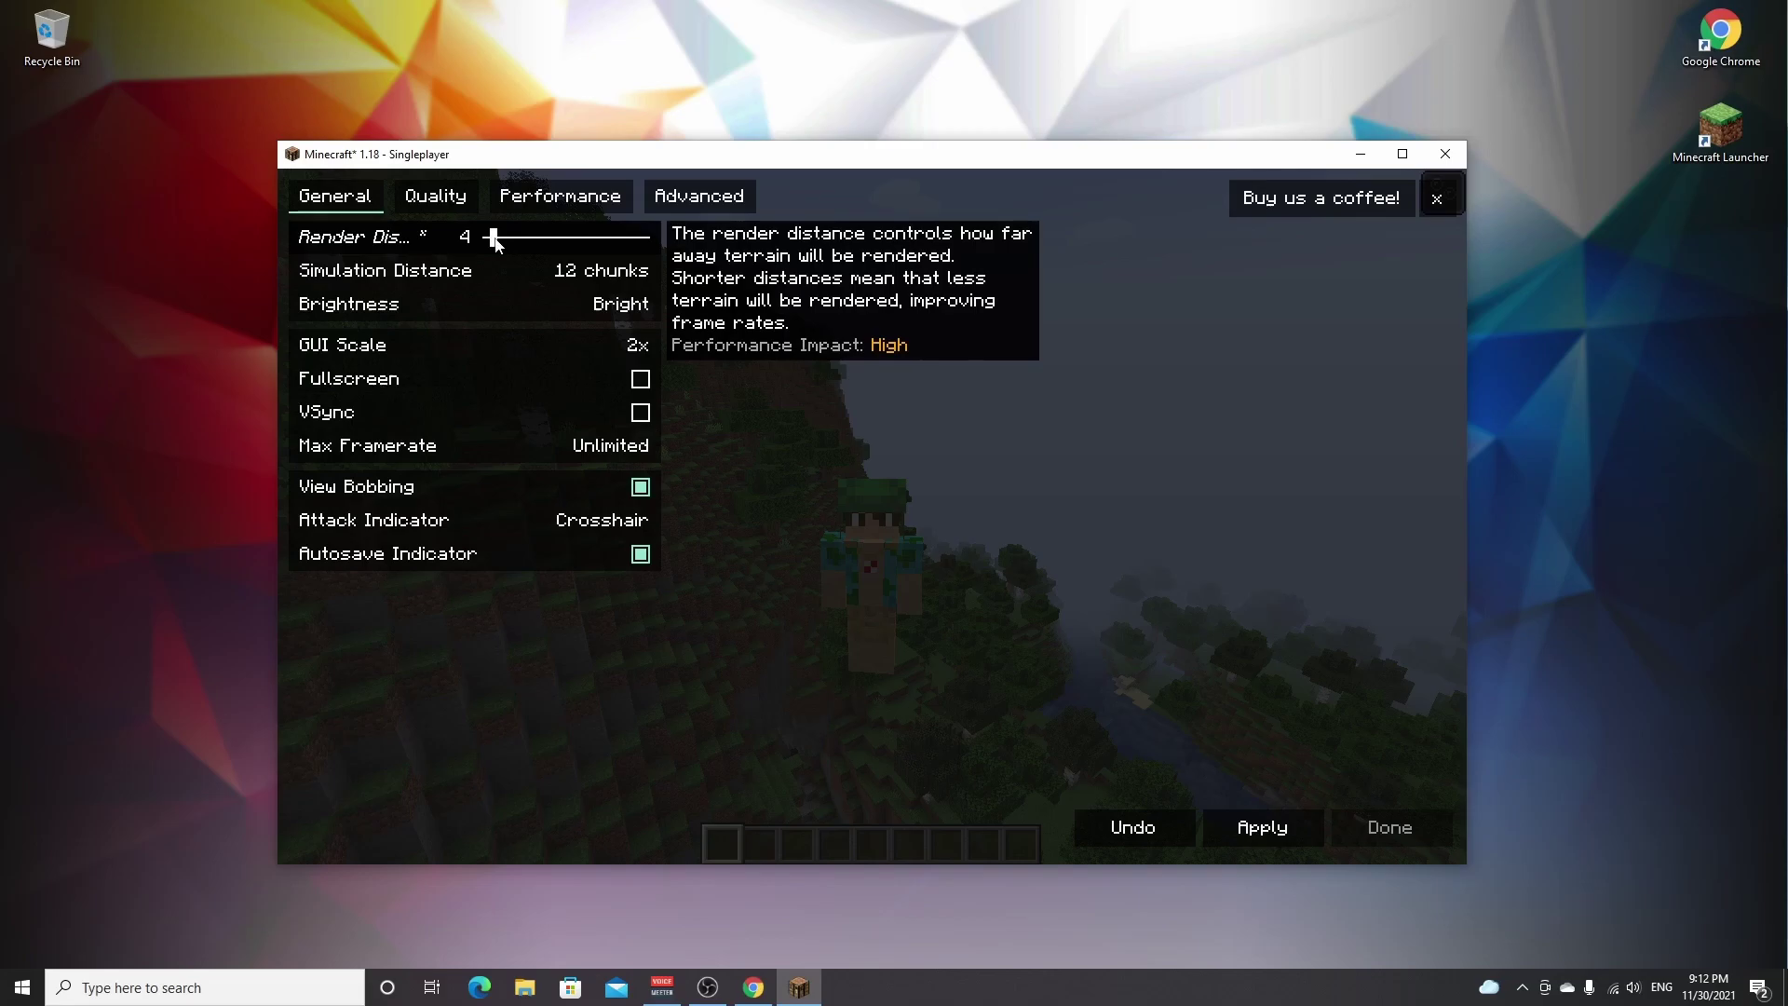
# Step: Examine the Quality, Performance and Advanced video settings and return to the game world
pyautogui.click(438, 200)
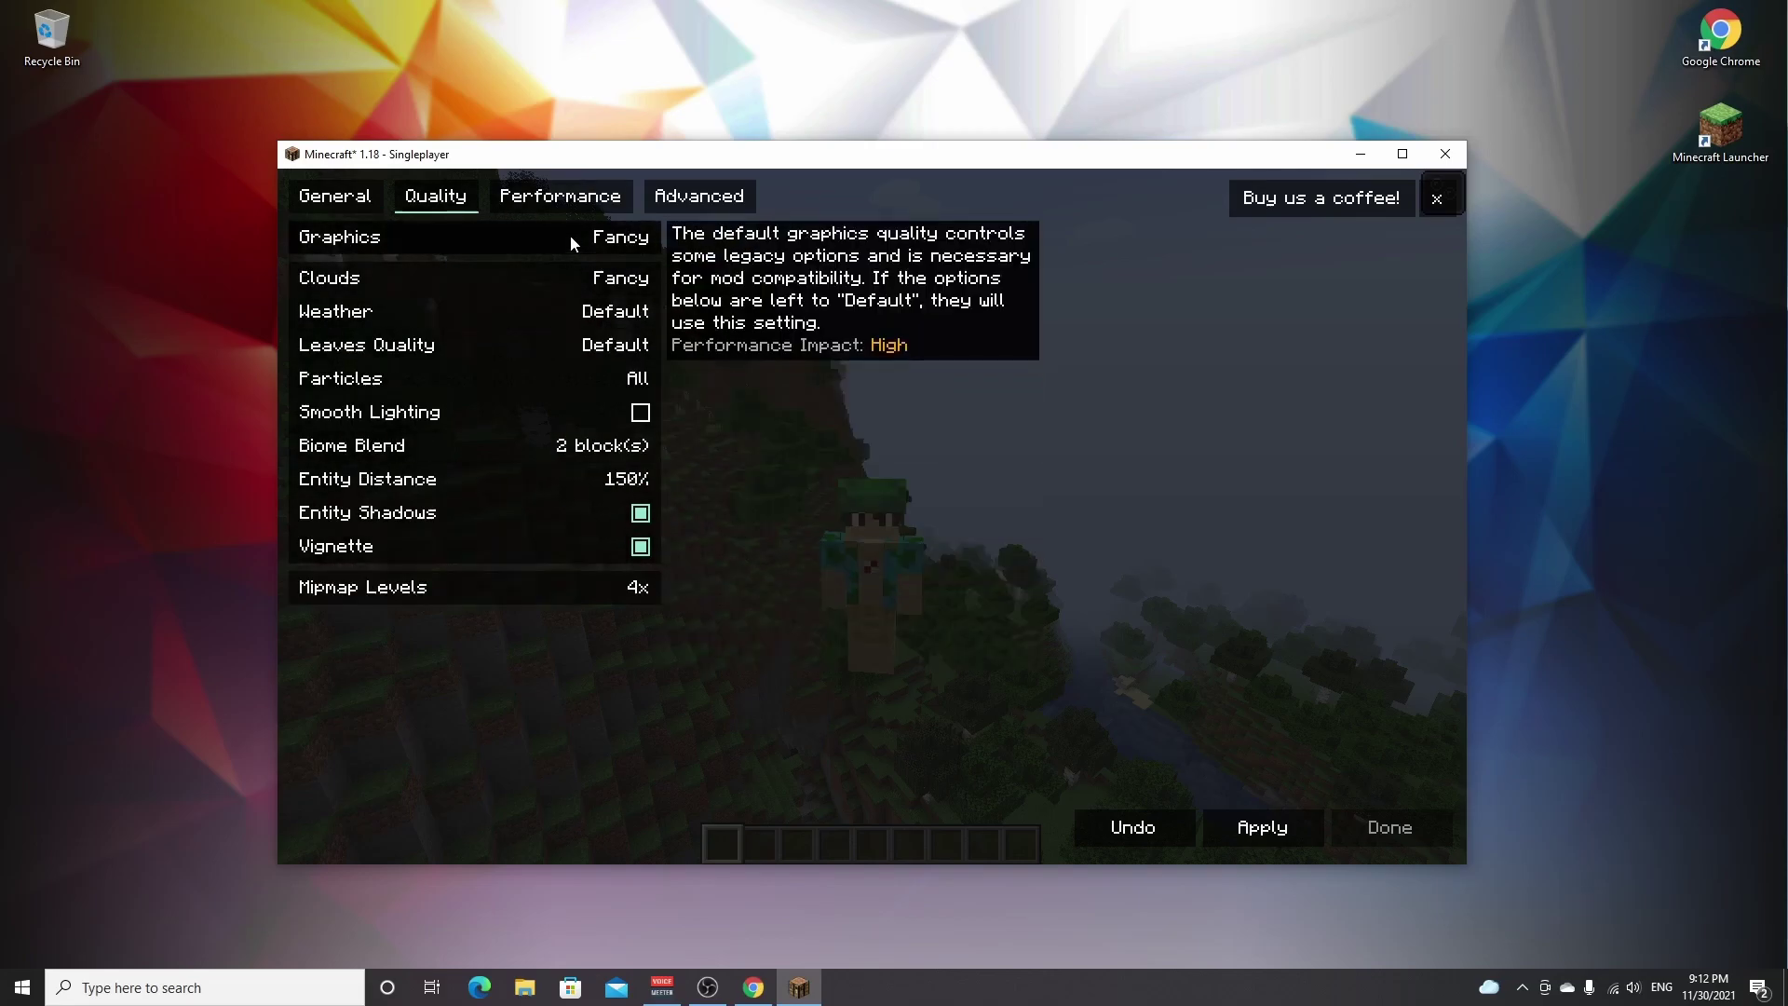
pyautogui.click(577, 192)
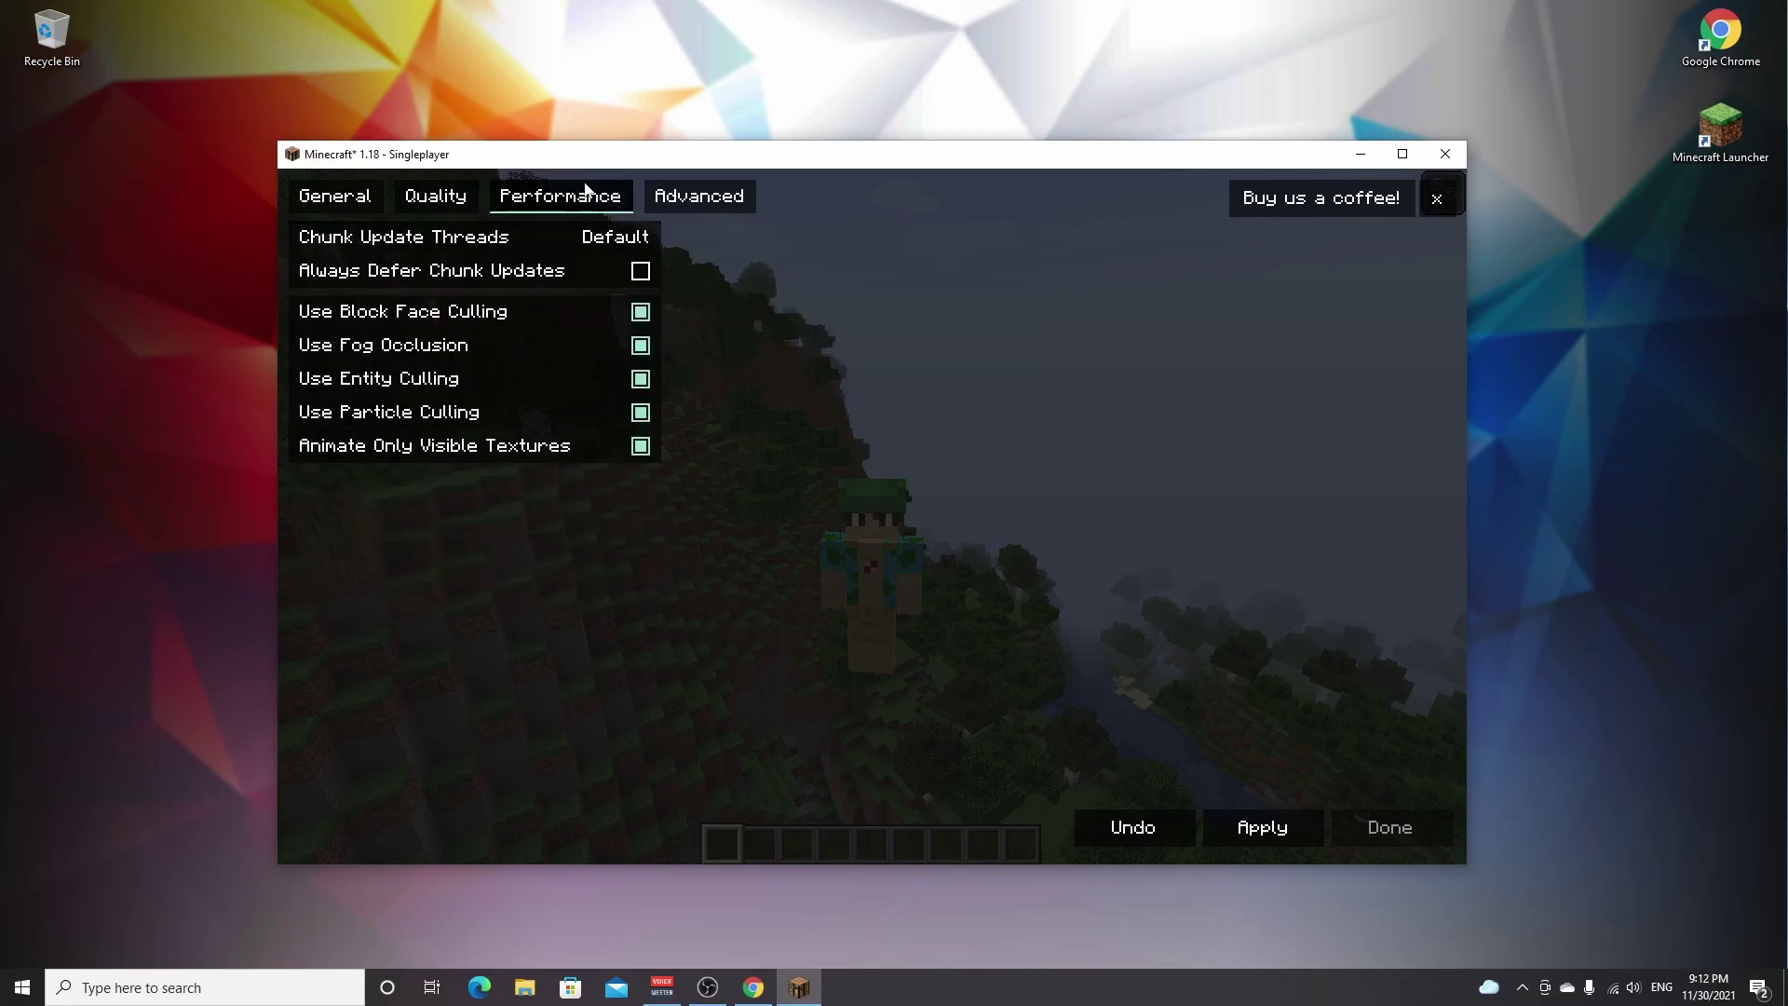
pyautogui.click(698, 196)
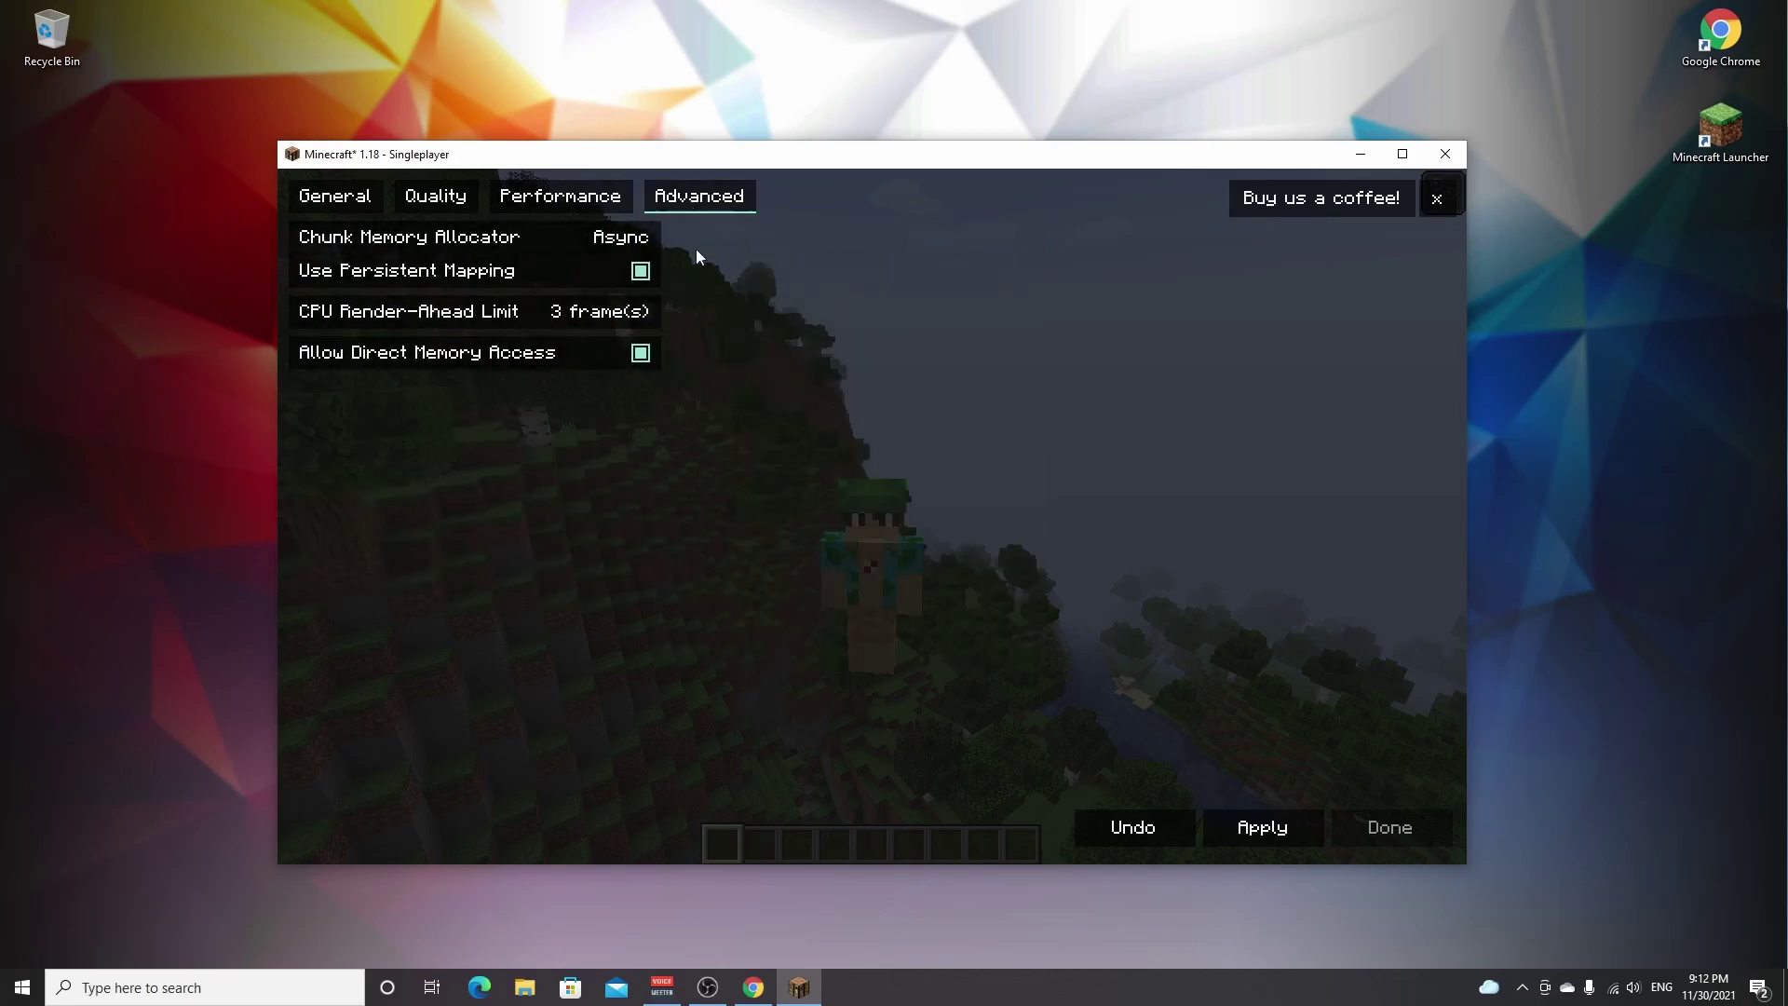
pyautogui.click(564, 197)
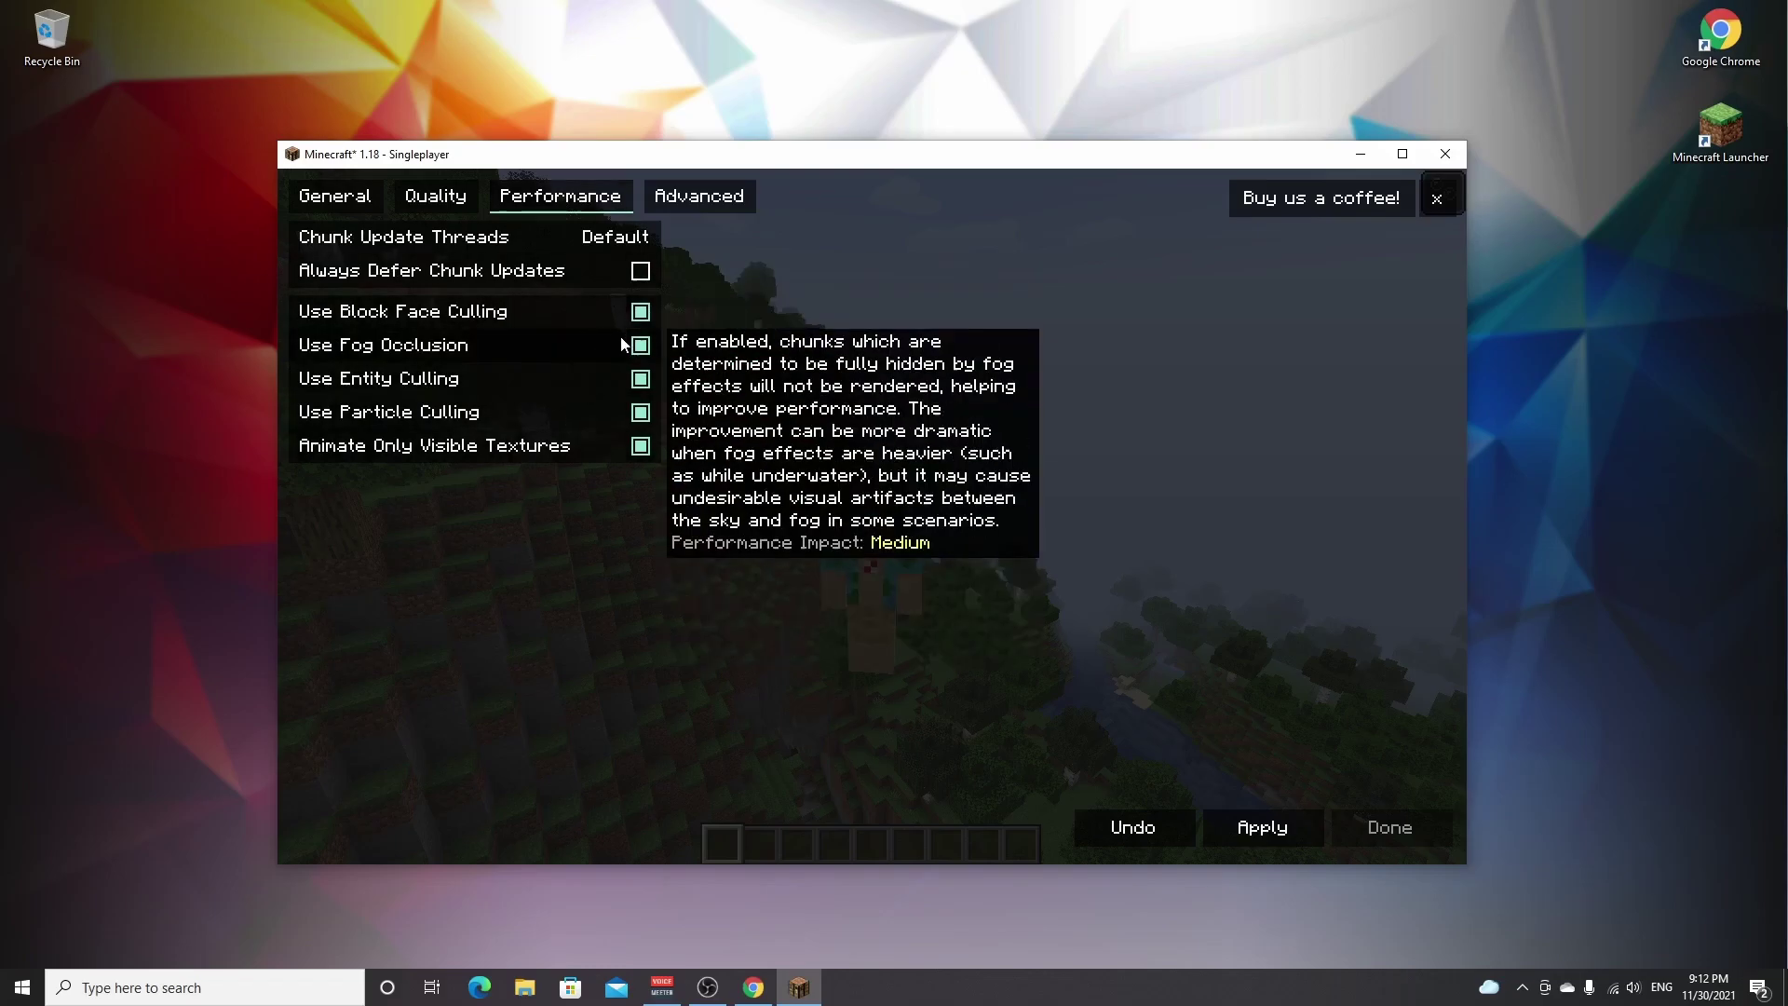
pyautogui.click(1436, 200)
pyautogui.press('Escape')
pyautogui.press('Escape')
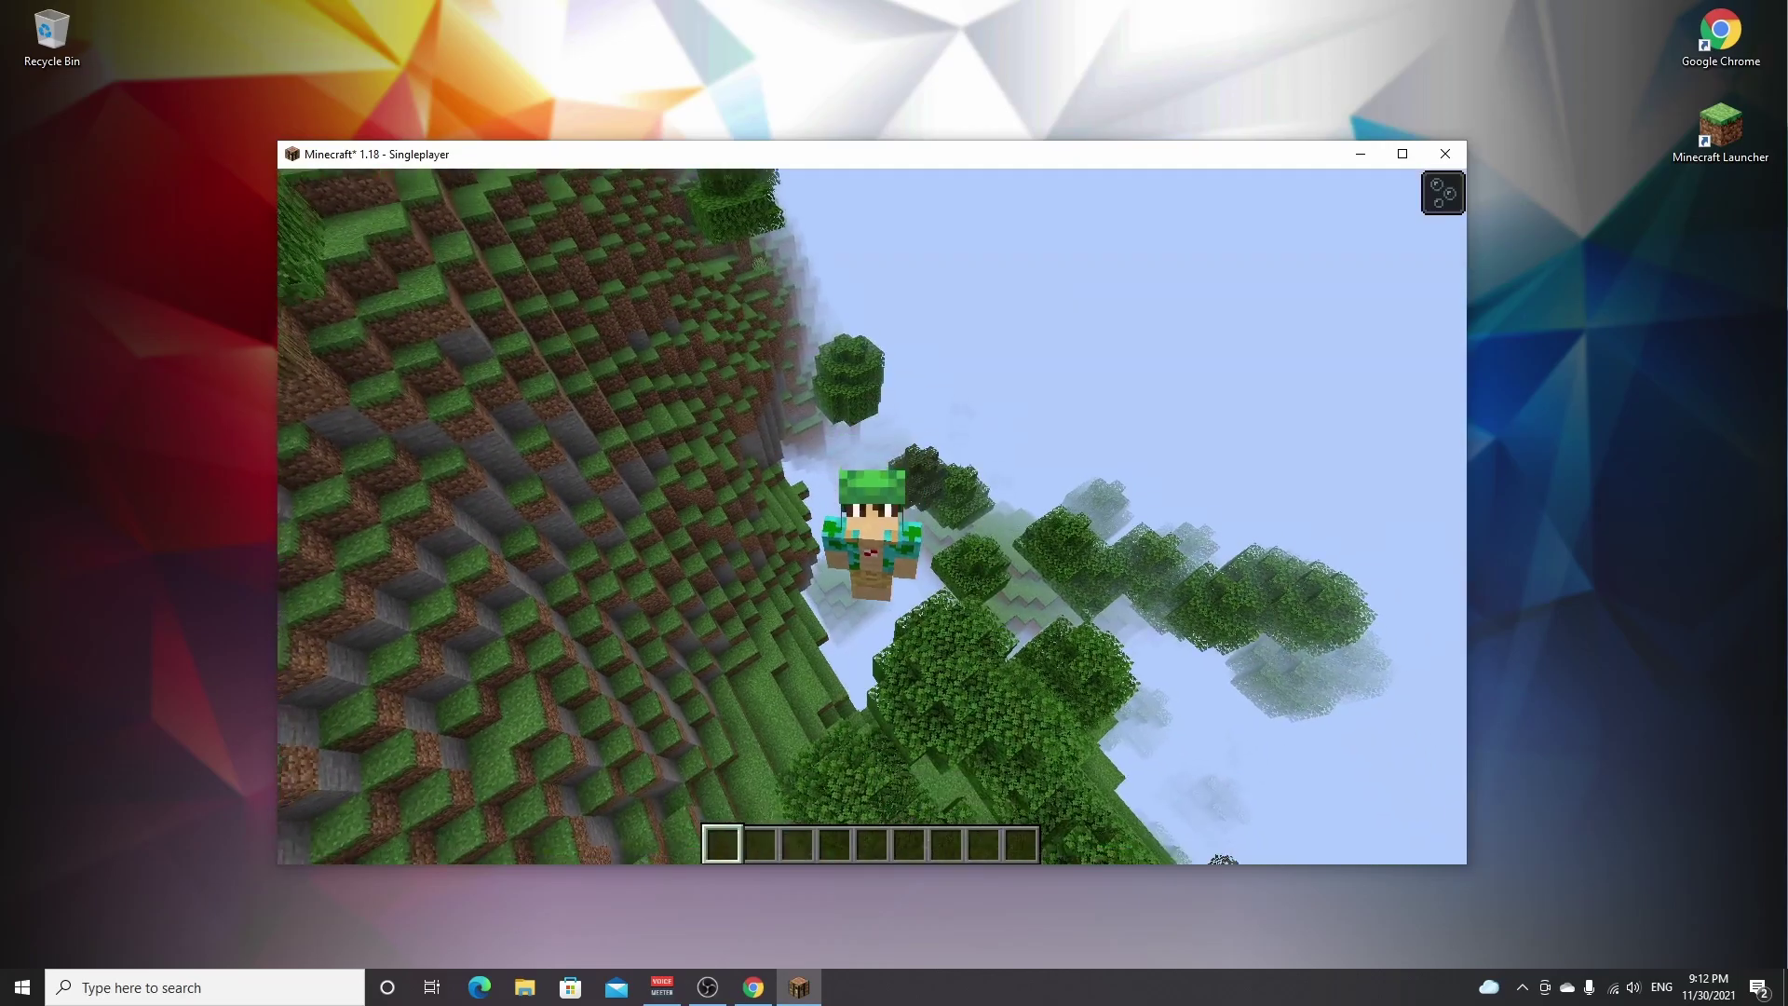